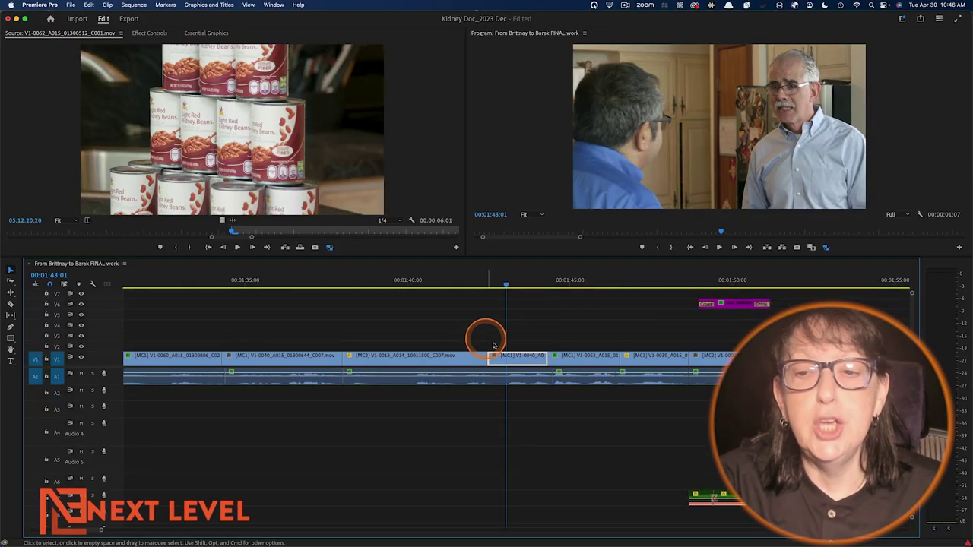
# - Move the playhead to 00:01:43:09 in the interview clip and show its Effect Controls
pyautogui.click(515, 284)
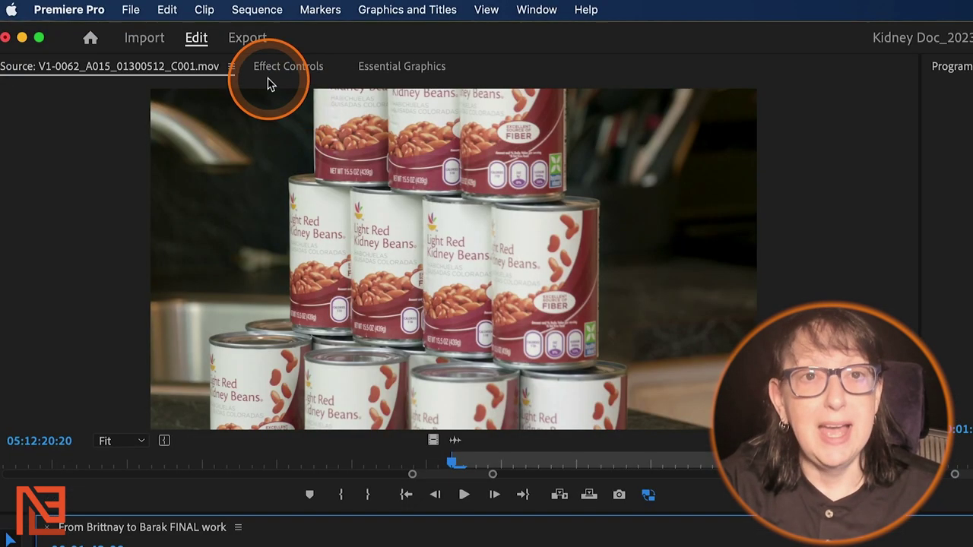
pyautogui.click(144, 34)
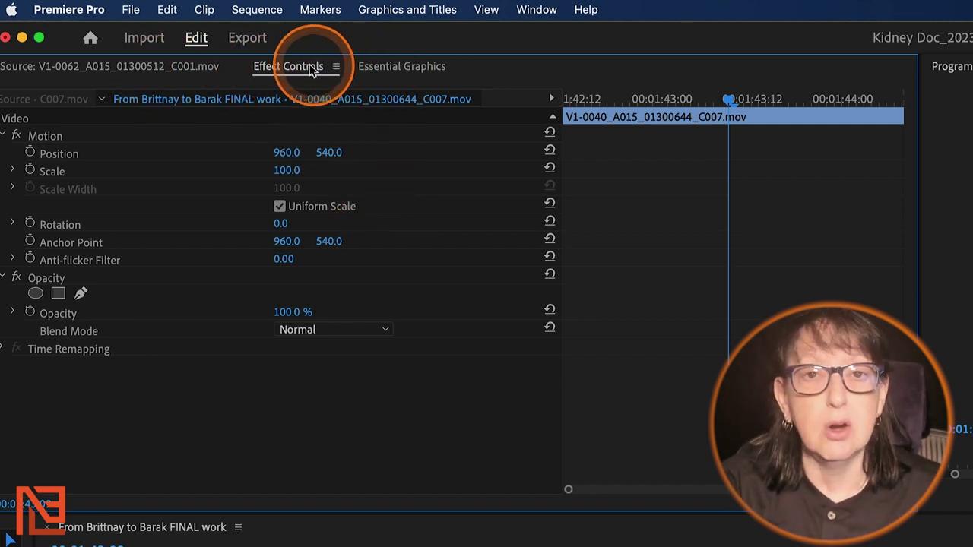
# - Set the interview clip's Scale to 200 in Effect Controls
pyautogui.click(534, 10)
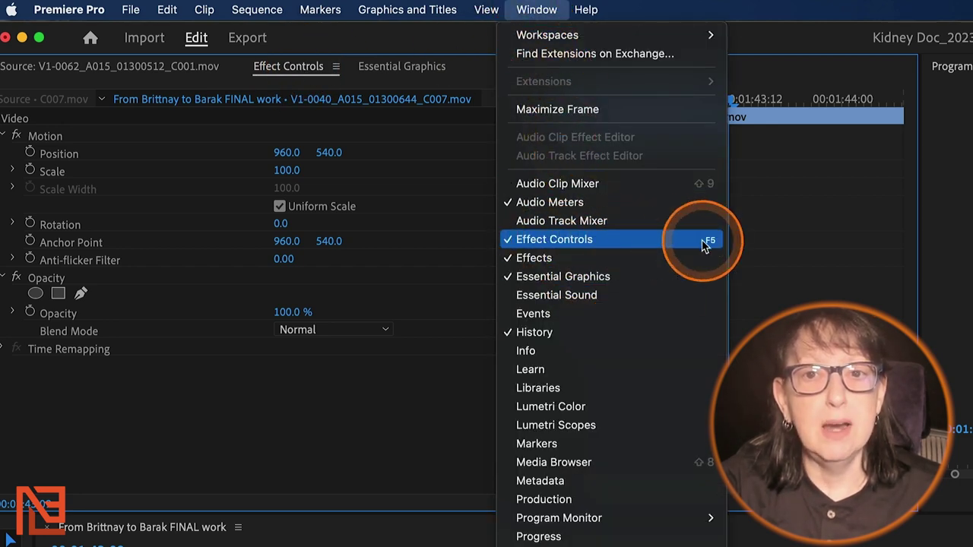
pyautogui.click(266, 403)
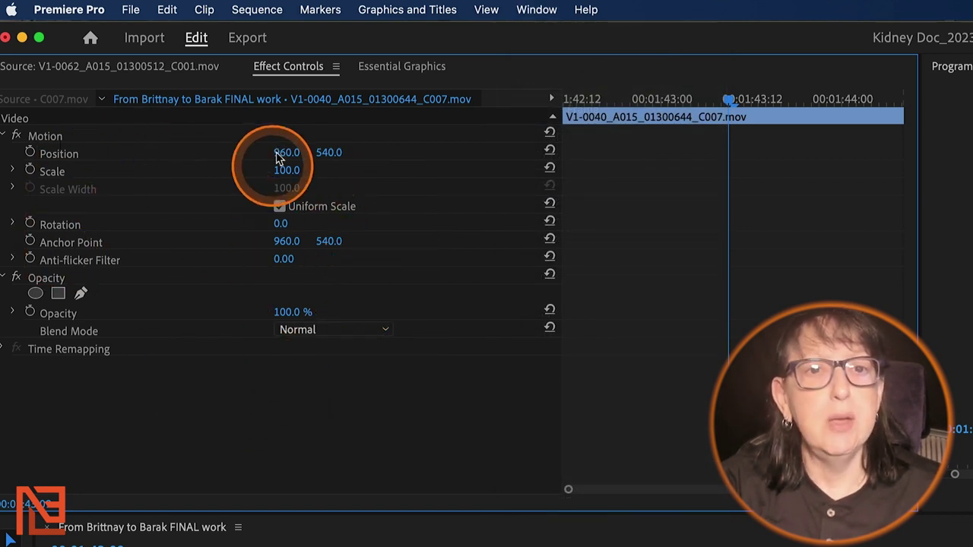
pyautogui.click(296, 171)
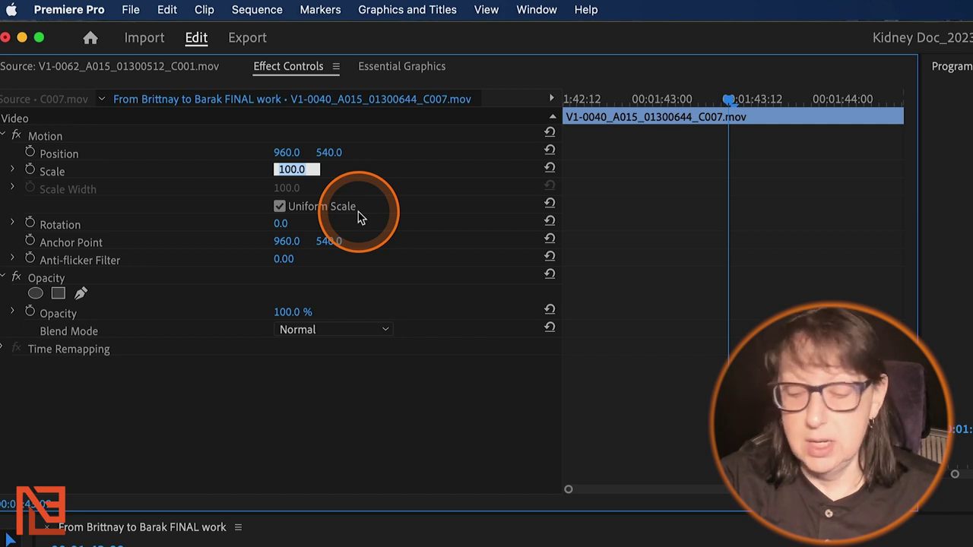
pyautogui.write('200')
pyautogui.press('Return')
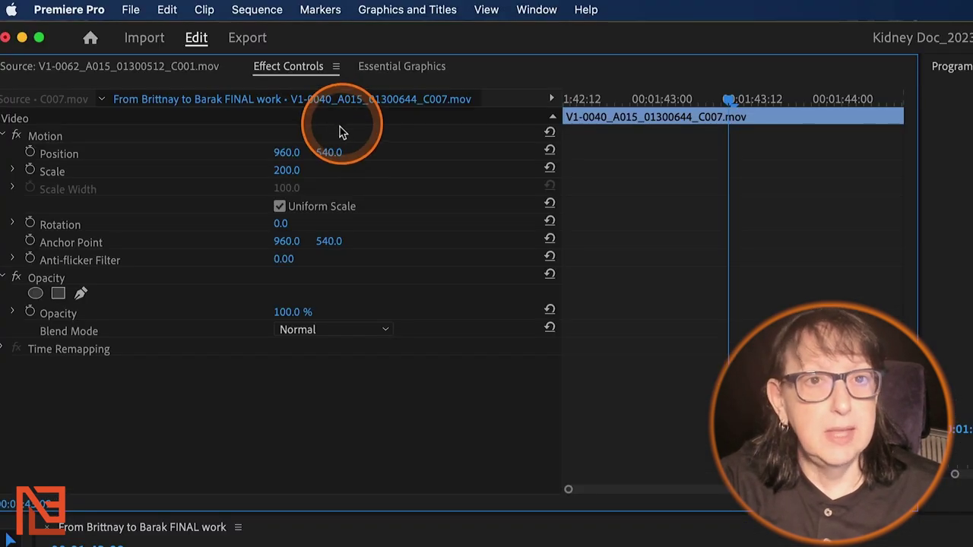
# - Drag the enlarged picture down-left to Position 187.0, 983.1, then return Scale to 100
pyautogui.click(156, 67)
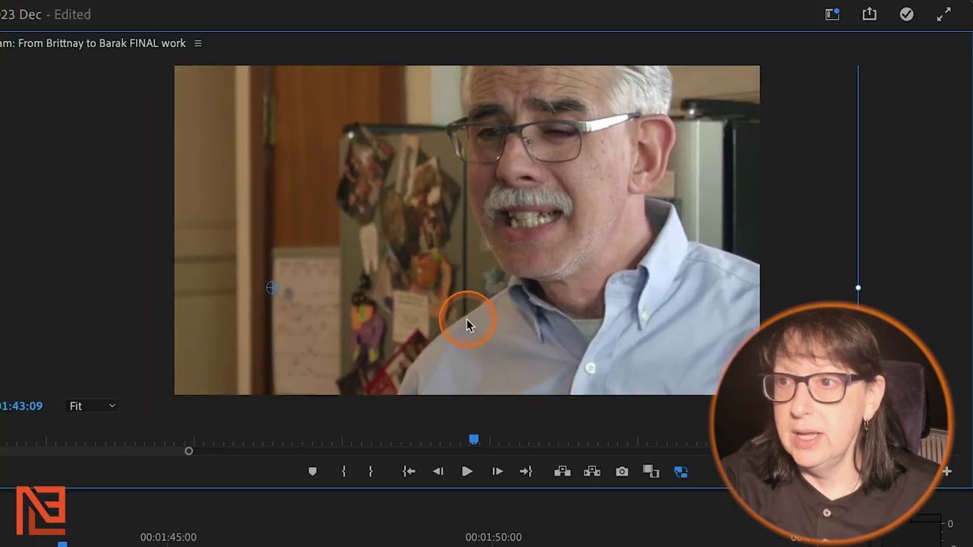
pyautogui.moveTo(469, 324); pyautogui.dragTo(452, 348)
pyautogui.click(178, 162)
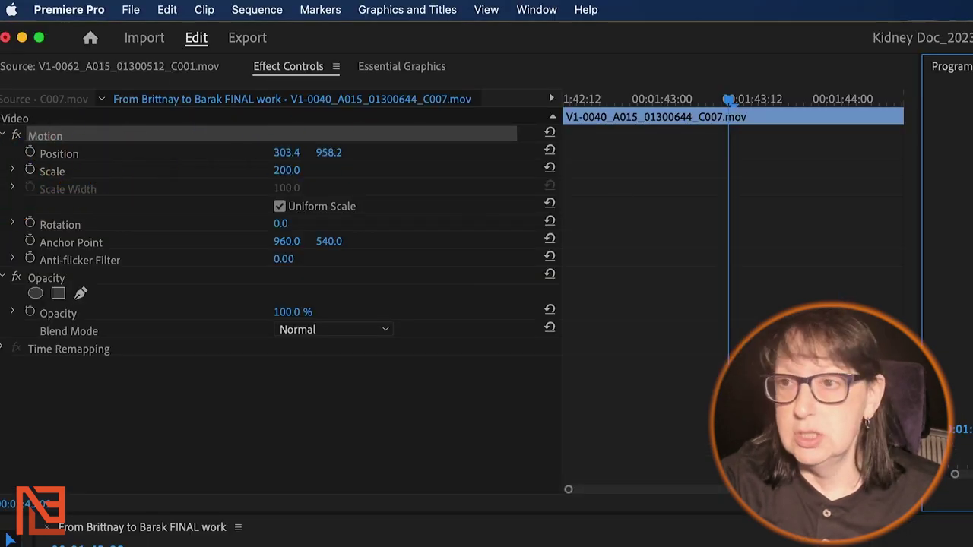
pyautogui.click(577, 243)
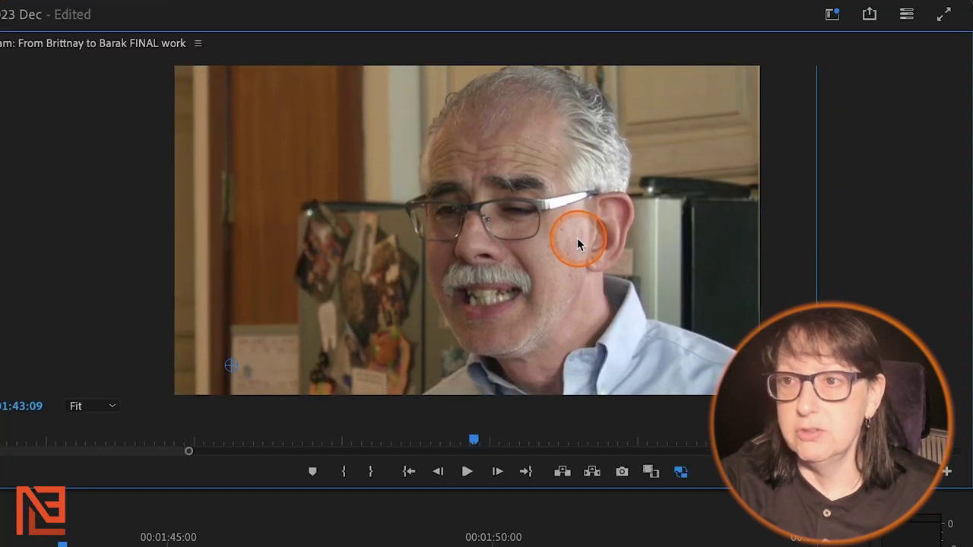
pyautogui.moveTo(63, 541); pyautogui.dragTo(32, 543)
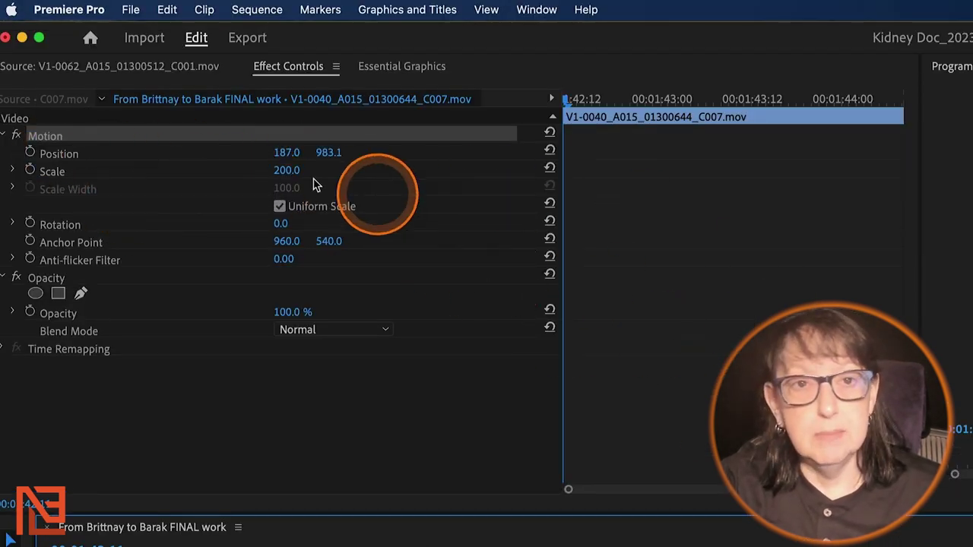
pyautogui.click(291, 170)
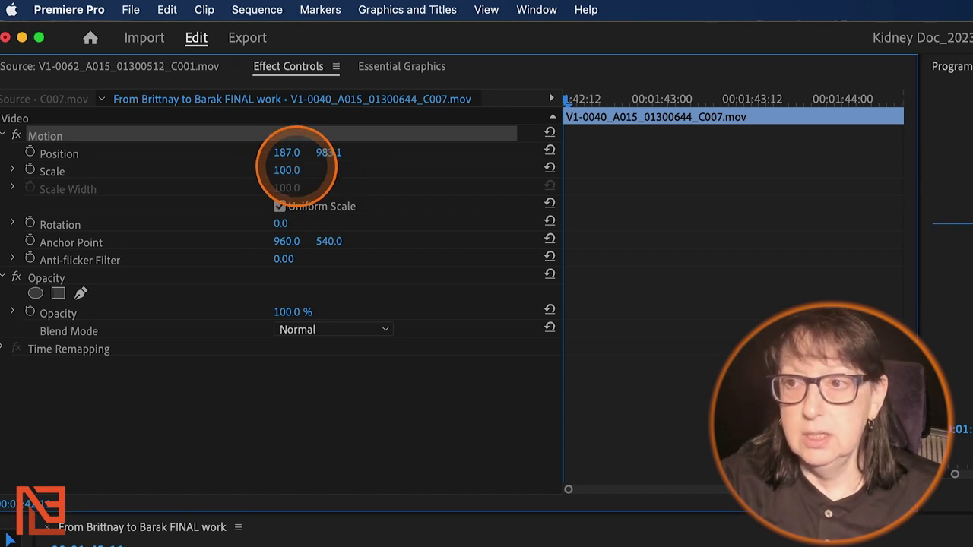
# - Reset Position and keyframe Scale from 100 at the clip start to 200 slightly later
pyautogui.click(550, 150)
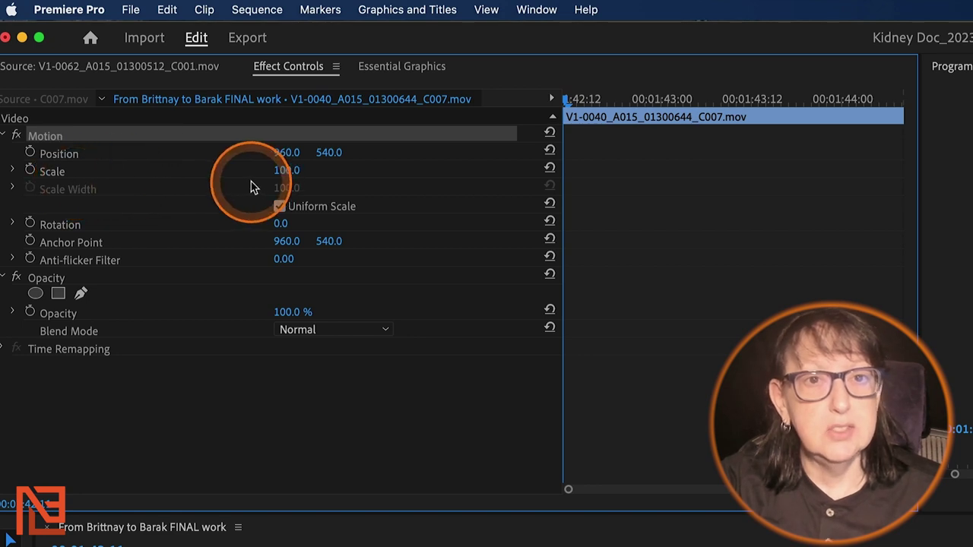
pyautogui.click(30, 171)
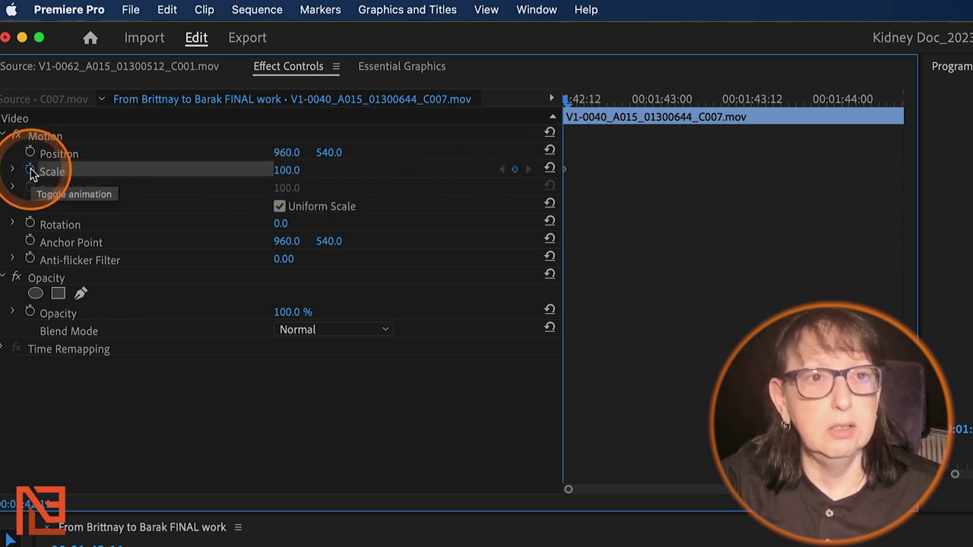
pyautogui.click(609, 99)
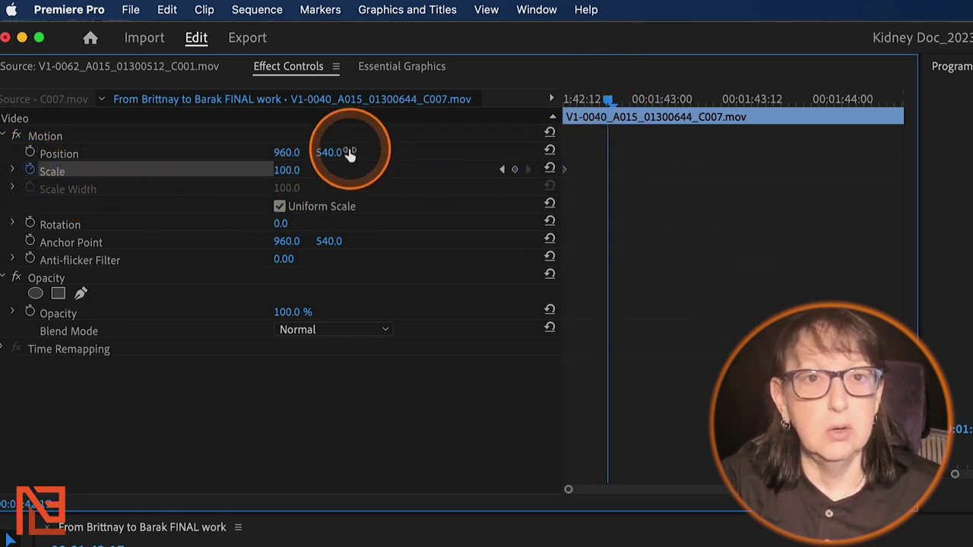
pyautogui.click(513, 170)
pyautogui.click(295, 168)
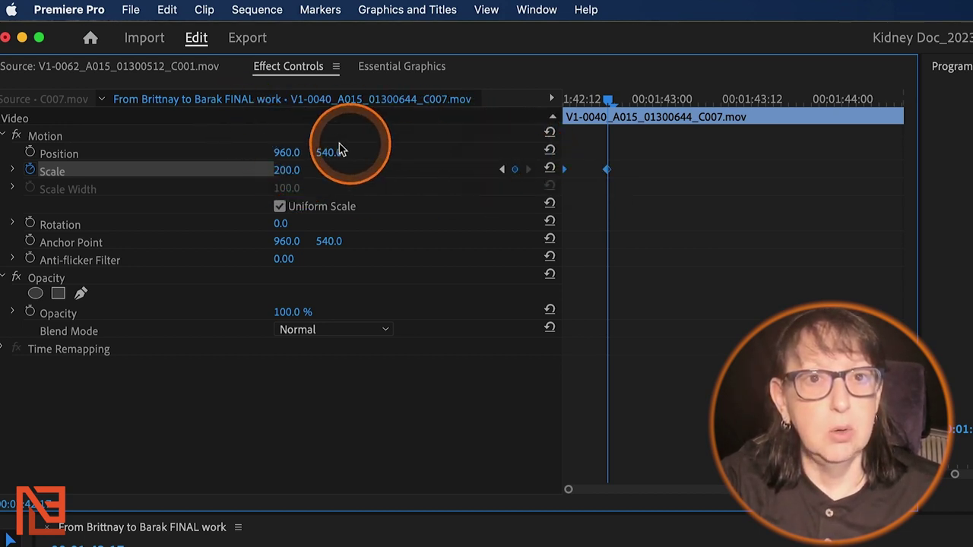
# - Keyframe Position at both Scale keyframes, dragging the image down-left for the end one
pyautogui.click(163, 155)
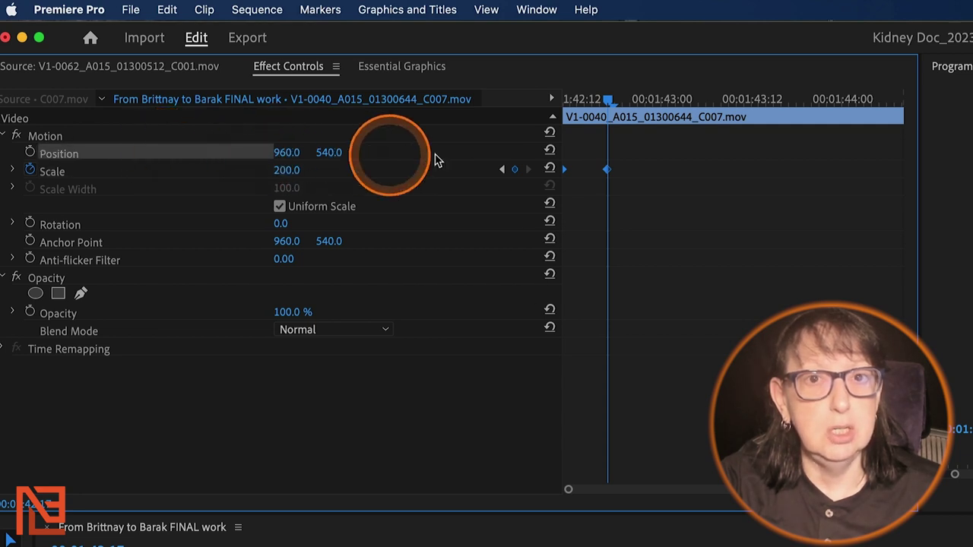
pyautogui.click(501, 168)
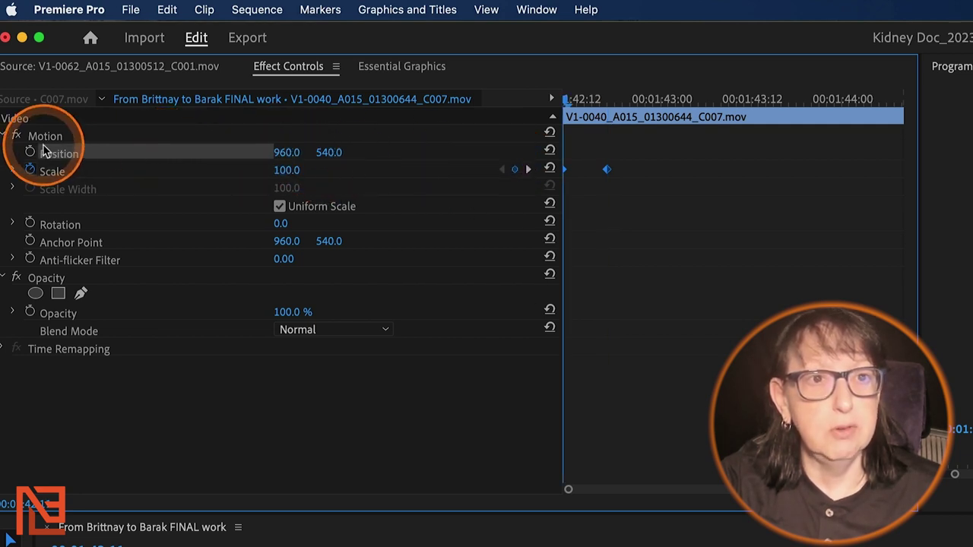
pyautogui.click(29, 152)
pyautogui.click(530, 168)
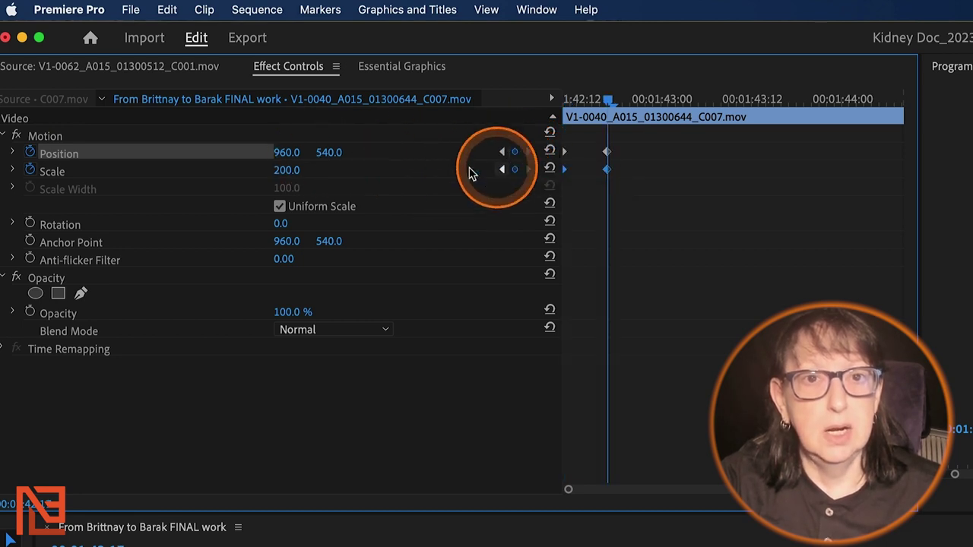
pyautogui.click(289, 130)
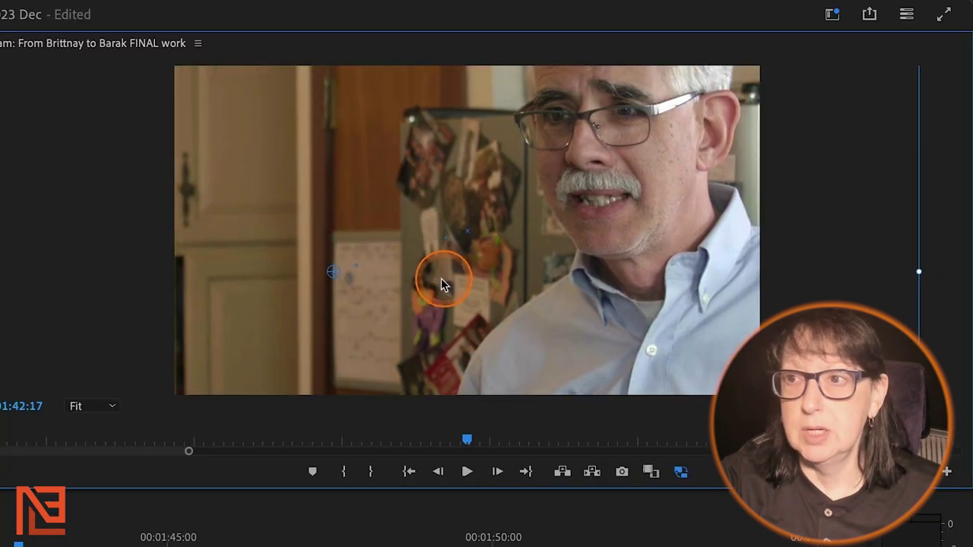
pyautogui.moveTo(440, 278); pyautogui.dragTo(361, 353)
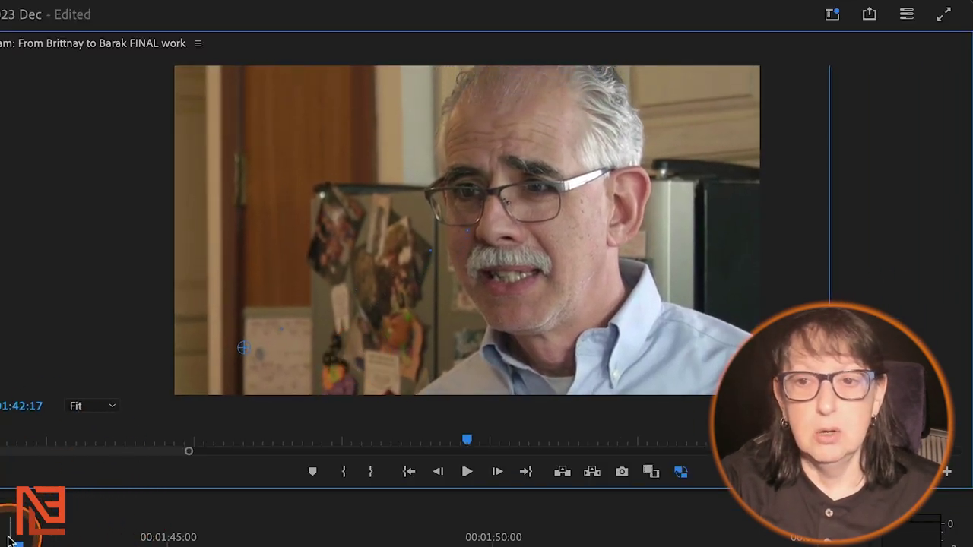
pyautogui.click(487, 285)
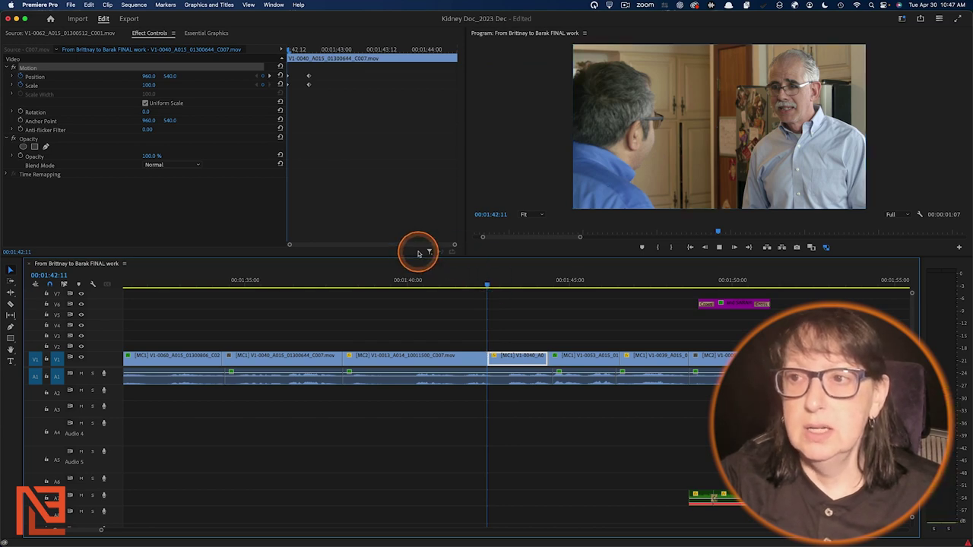
# - Play back the zoom-and-move animation and return to the clip start
pyautogui.press('space')
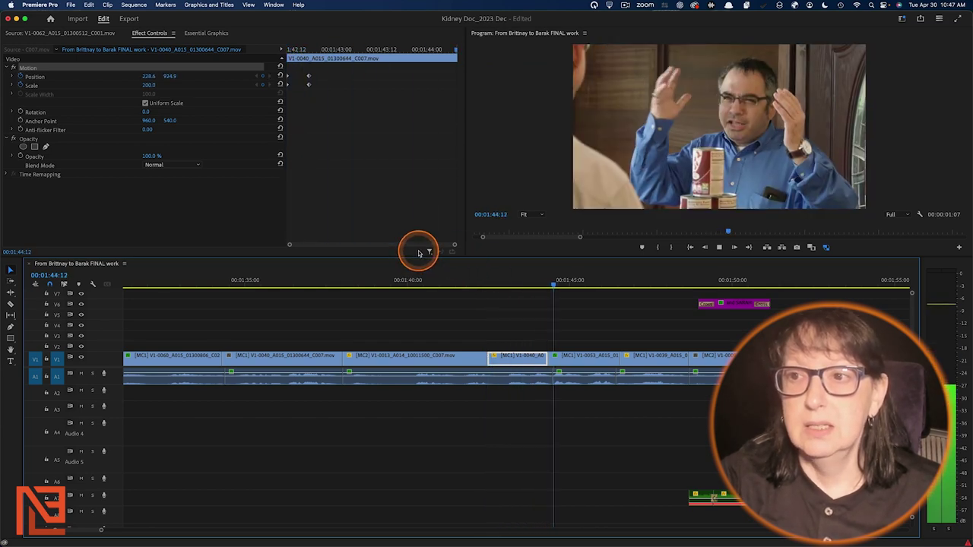
pyautogui.press('space')
pyautogui.moveTo(503, 275)
pyautogui.mouseDown()
pyautogui.moveTo(489, 278)
pyautogui.moveTo(514, 282)
pyautogui.mouseUp()
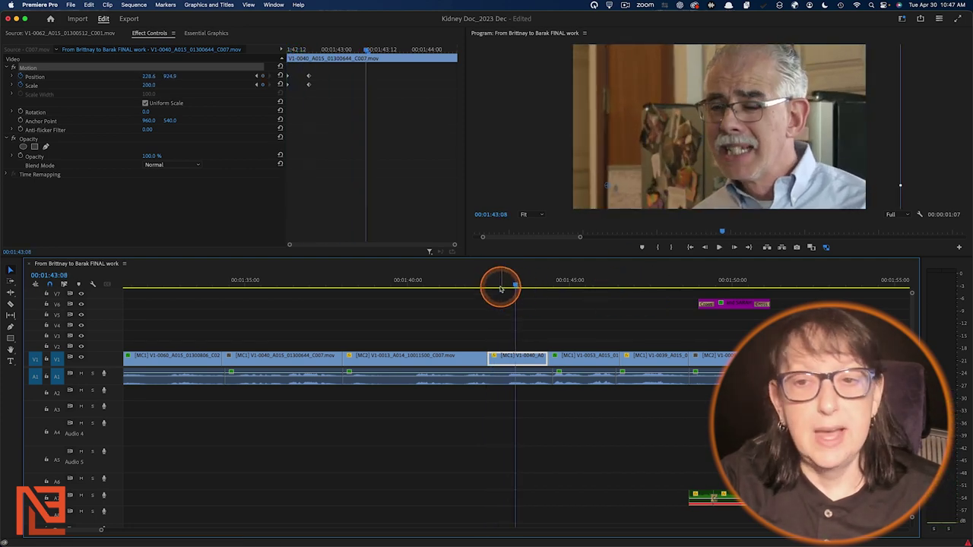
pyautogui.press('Up')
# - Select the first Position and Scale keyframes and expand Rotation to reveal its dial
pyautogui.click(308, 75)
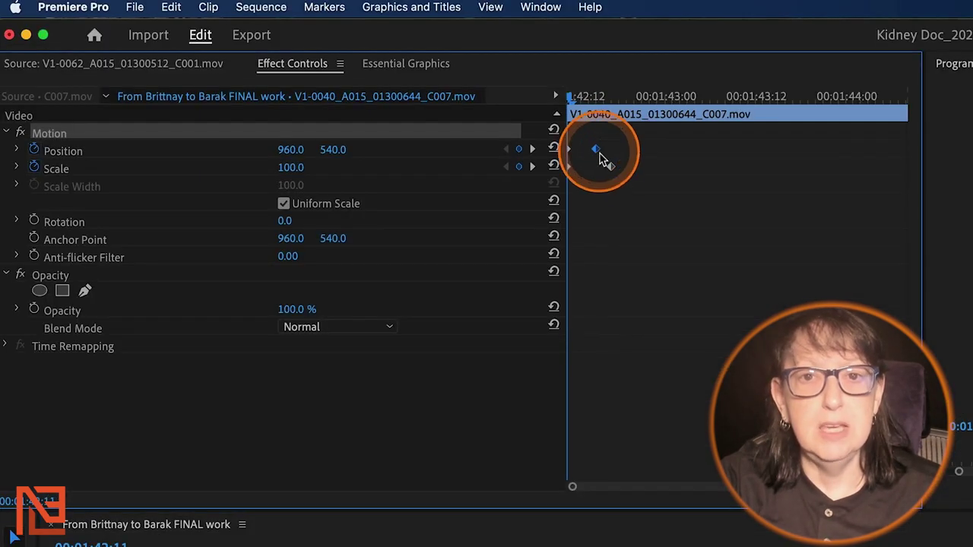
pyautogui.click(596, 167)
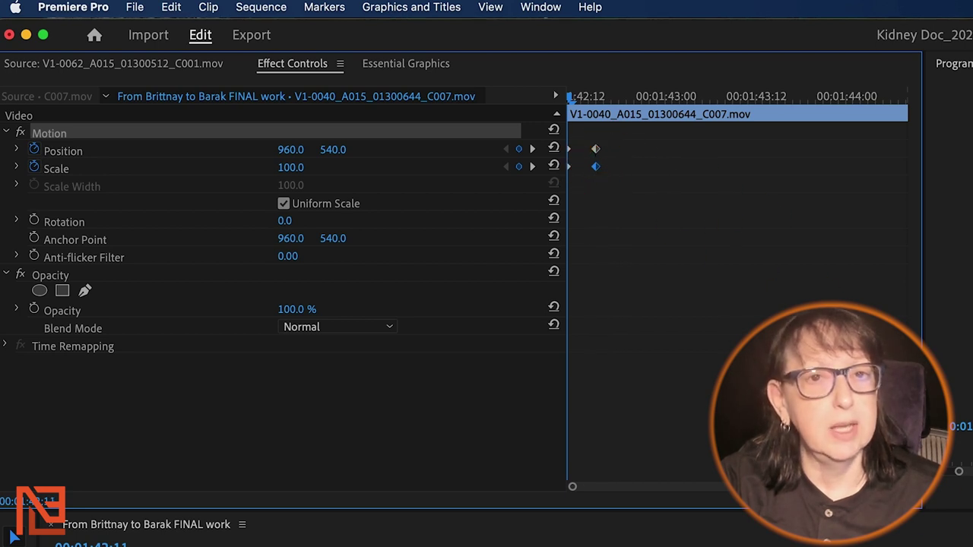
pyautogui.click(18, 221)
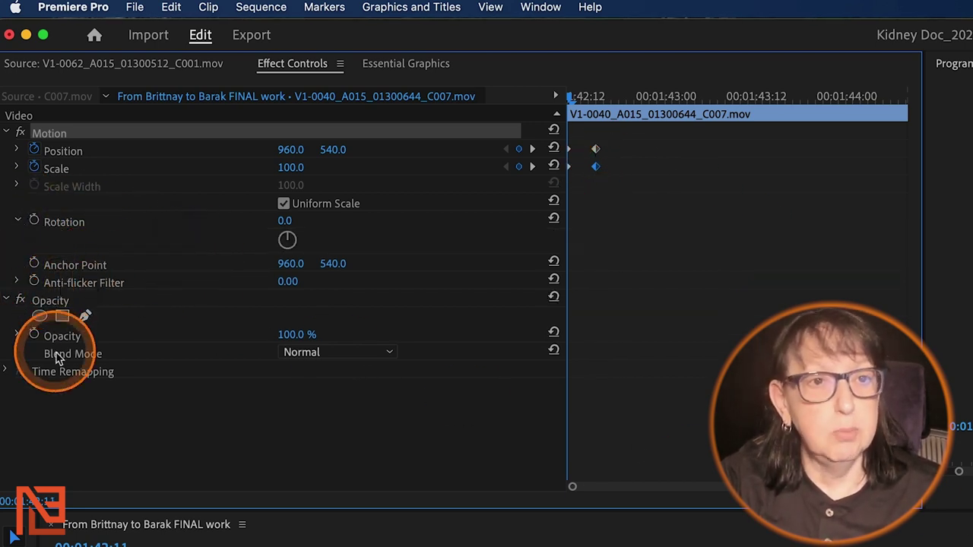
pyautogui.click(6, 367)
# - Expand the Time Remapping speed, Scale graph, Position velocity and Anti-flicker Filter slider
pyautogui.click(6, 371)
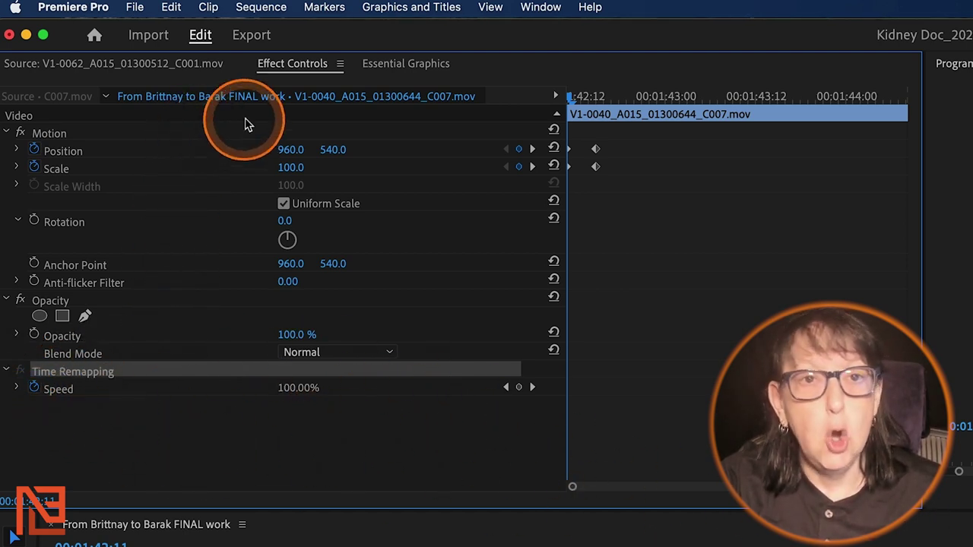
pyautogui.click(17, 168)
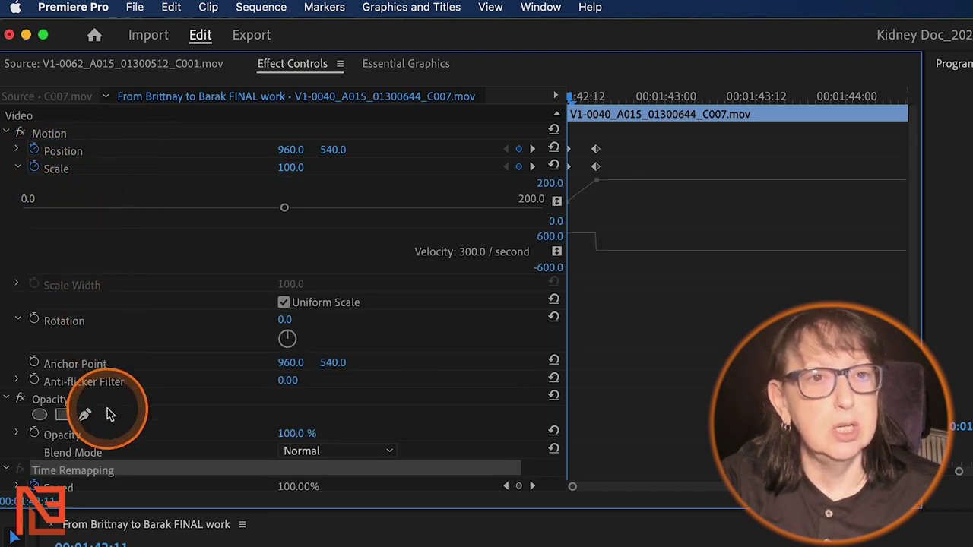
pyautogui.click(17, 149)
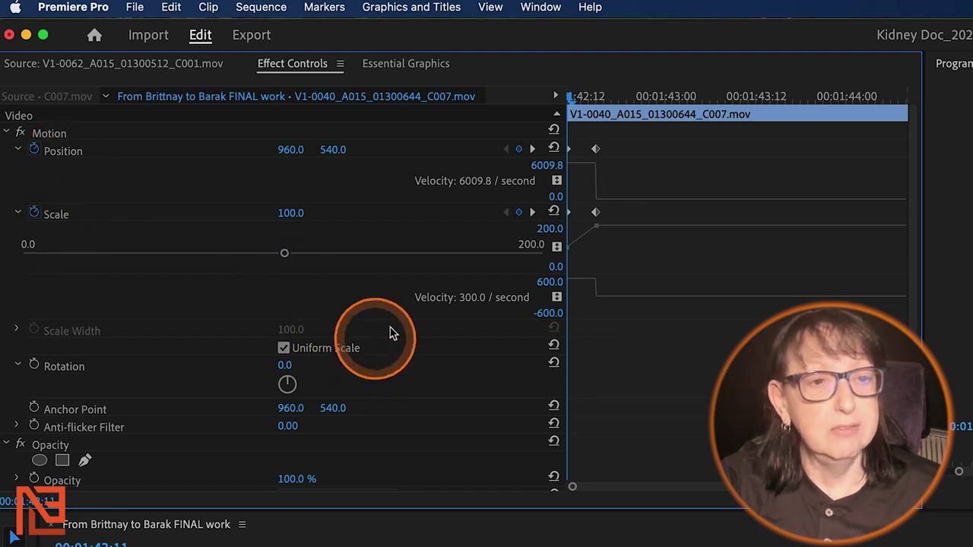
pyautogui.scroll(-3, 459, 396)
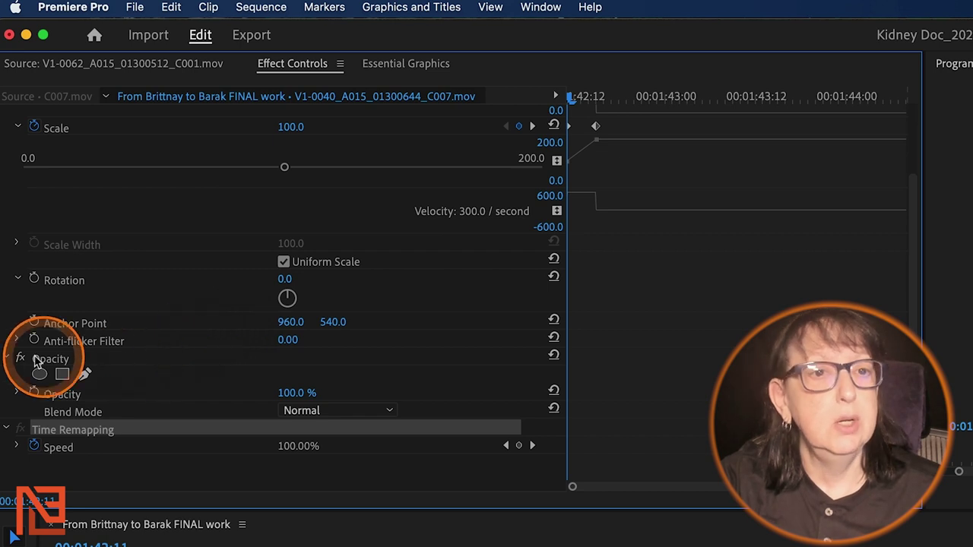
pyautogui.click(17, 341)
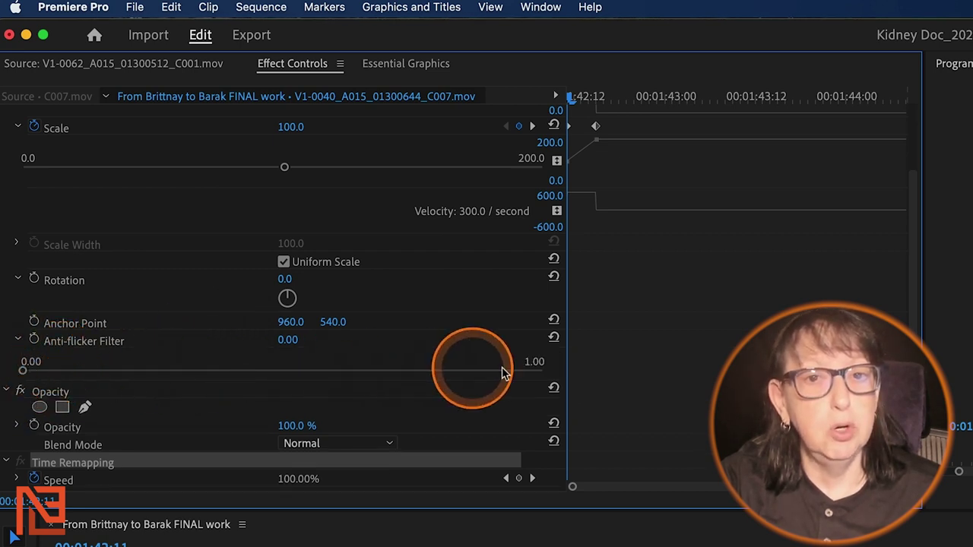
pyautogui.click(10, 344)
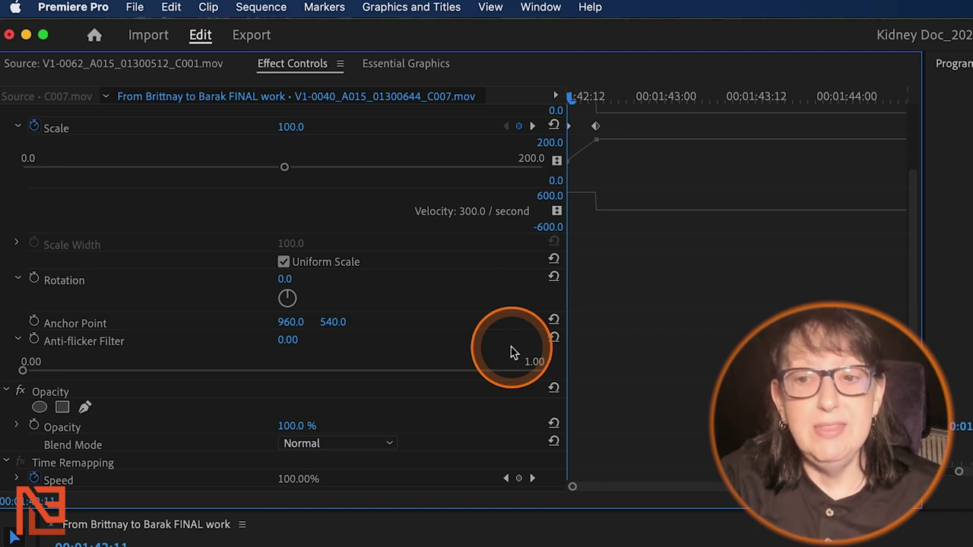
# - Play the Scale animation from the clip start through to its end
pyautogui.press('space')
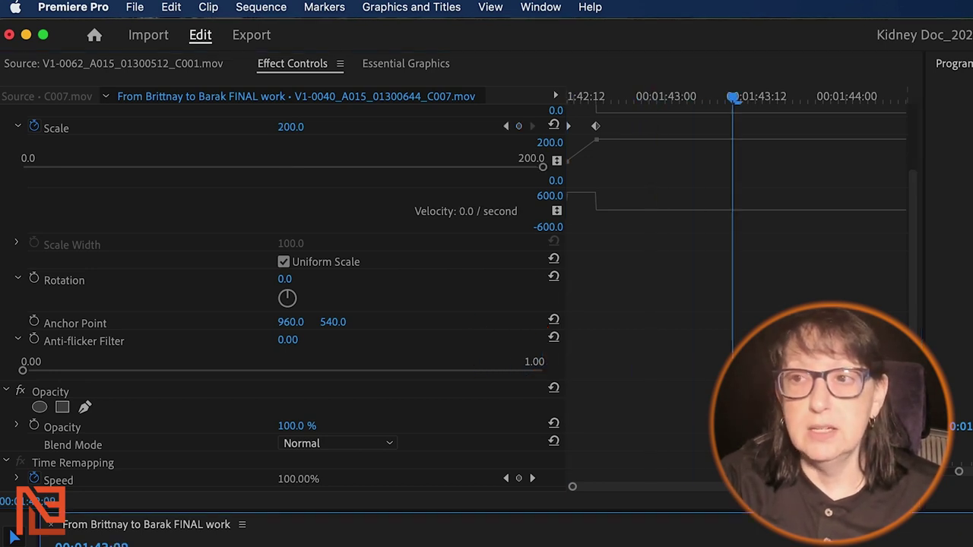
pyautogui.press('Up')
pyautogui.press('space')
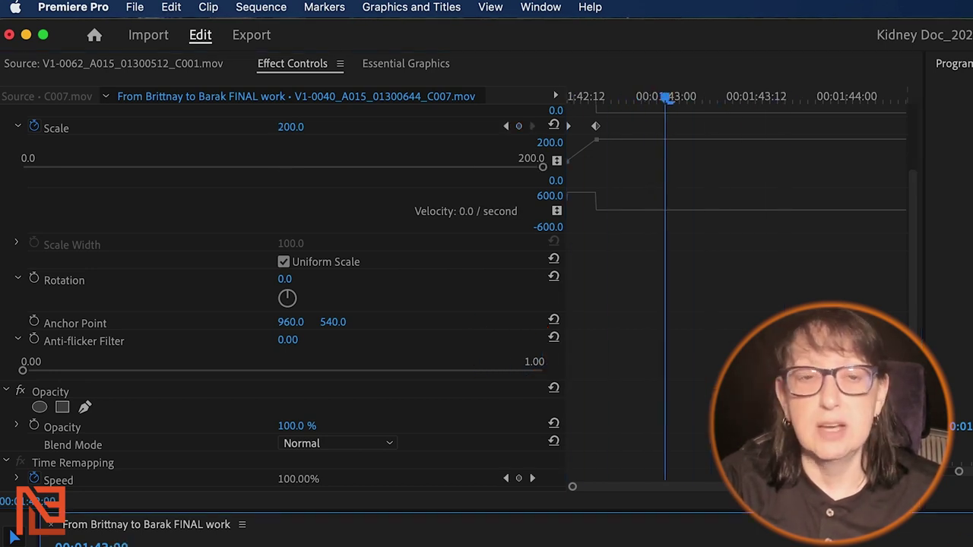
# - Keyframe Rotation from 0° at the first Scale keyframe to 1x33.3° at the second
pyautogui.click(506, 125)
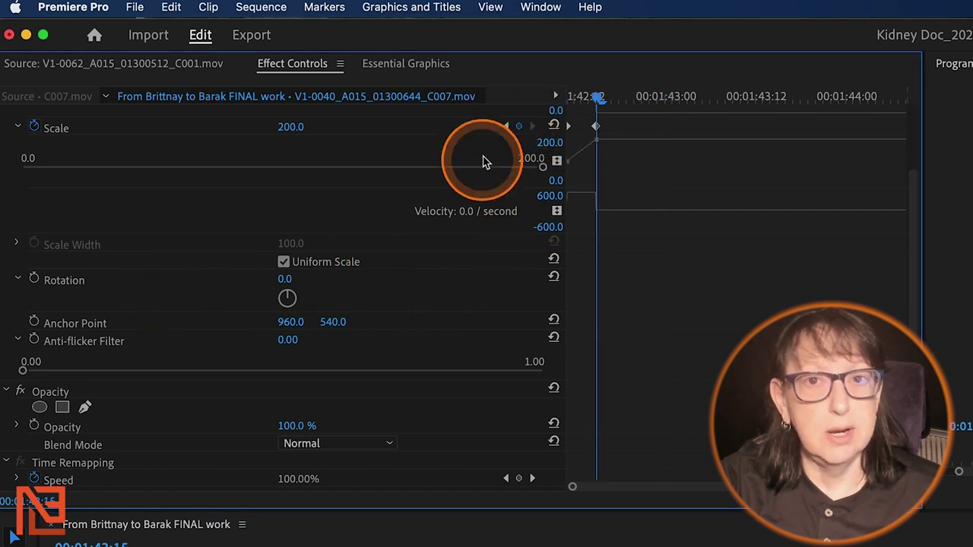
pyautogui.click(506, 125)
pyautogui.click(35, 279)
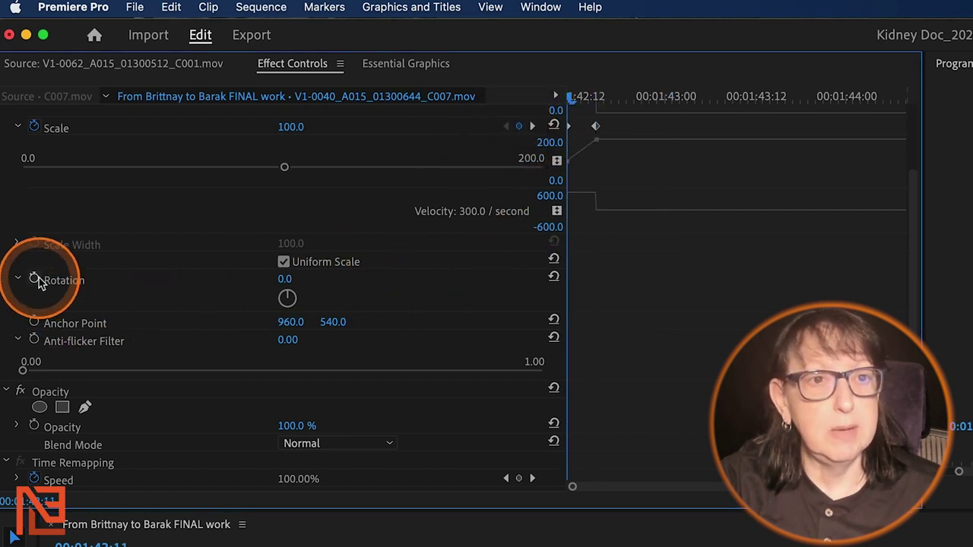
pyautogui.click(532, 127)
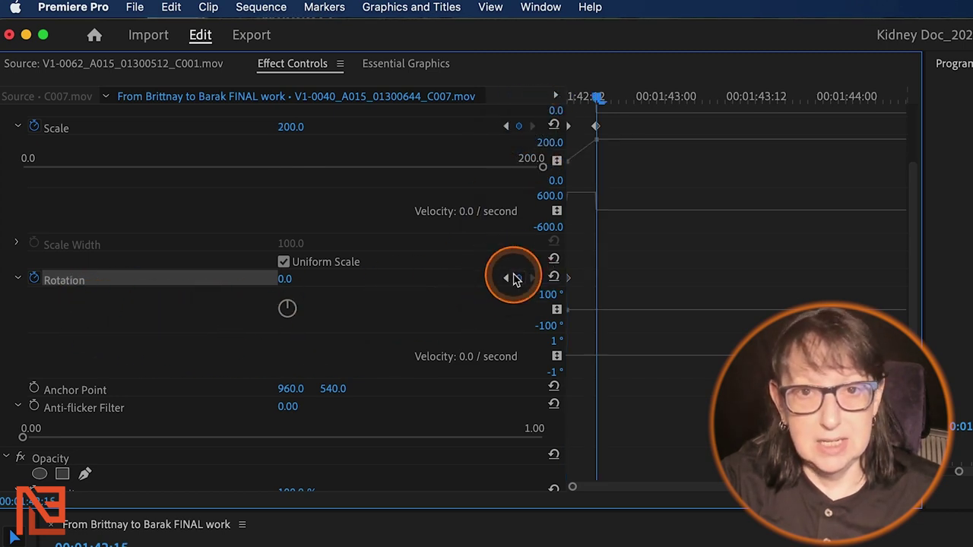
pyautogui.click(518, 278)
pyautogui.click(289, 309)
pyautogui.moveTo(287, 308)
pyautogui.mouseDown()
pyautogui.moveTo(294, 314)
pyautogui.moveTo(282, 298)
pyautogui.mouseUp()
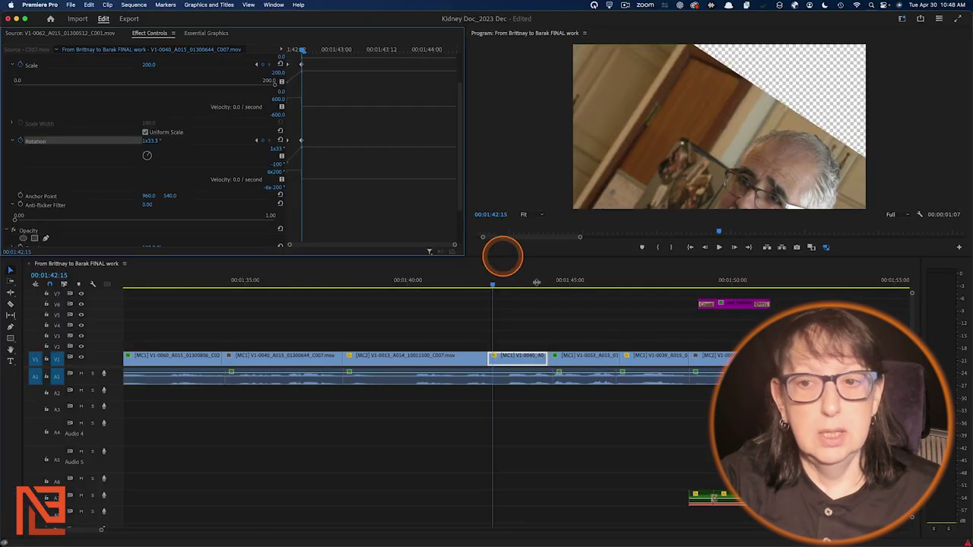
# - Scrub back to the start and play the spin-and-zoom animation twice
pyautogui.moveTo(494, 284); pyautogui.dragTo(478, 286)
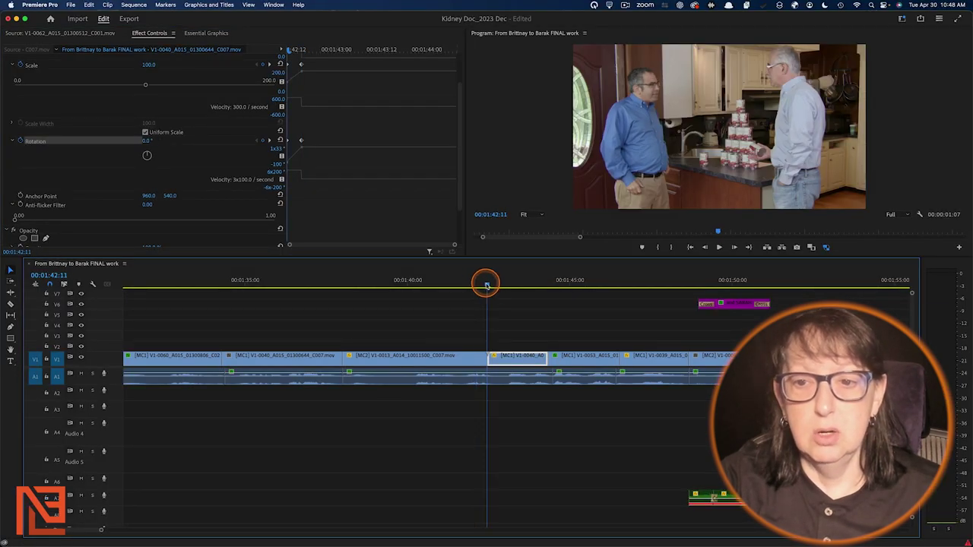
pyautogui.press('space')
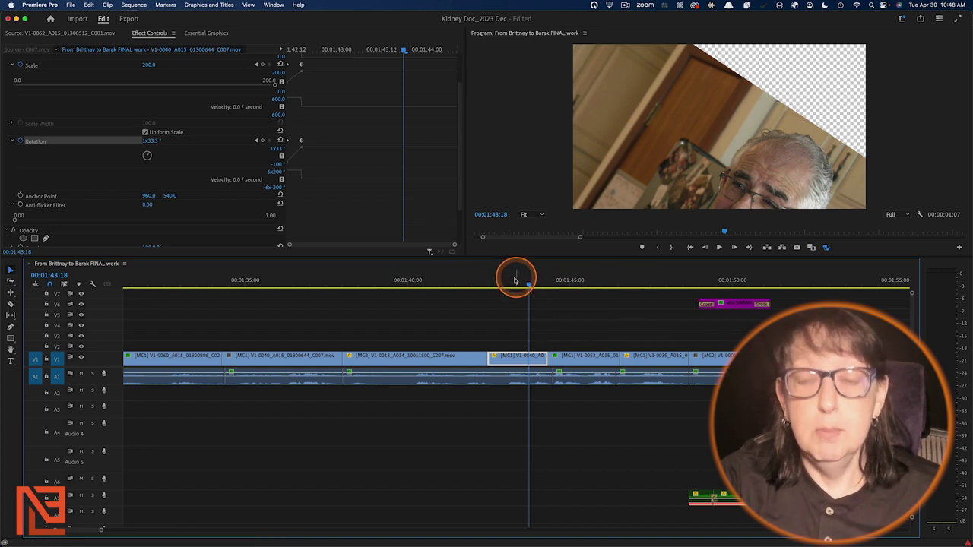
pyautogui.press('space')
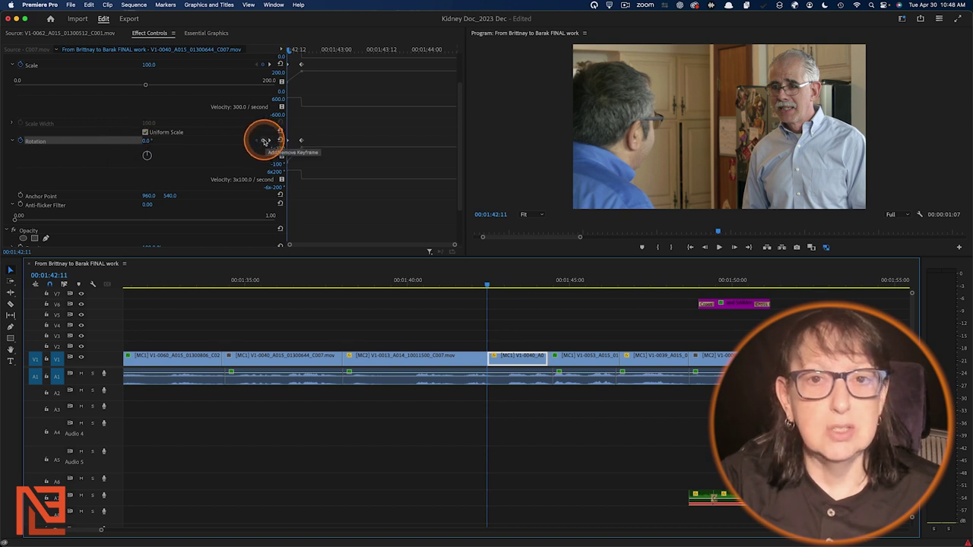
pyautogui.press('space')
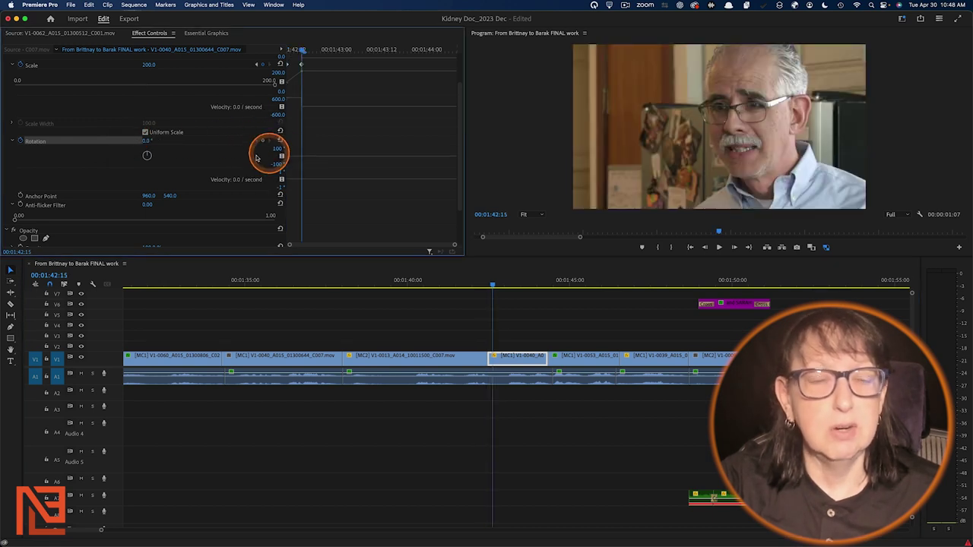
# - Collapse the Scale and Rotation graphs and the Opacity and Motion groups, then open Effects with Shift+7
pyautogui.scroll(2, 218, 144)
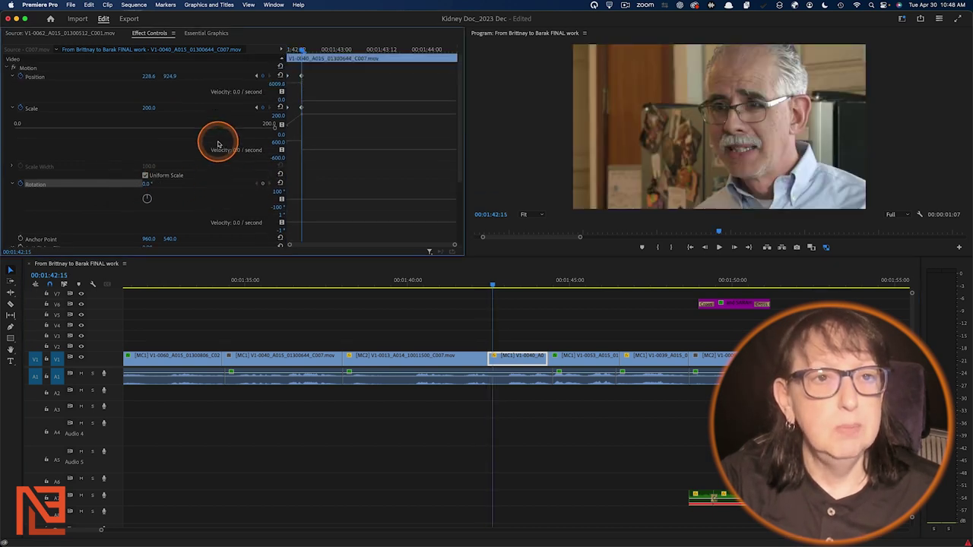
pyautogui.click(10, 108)
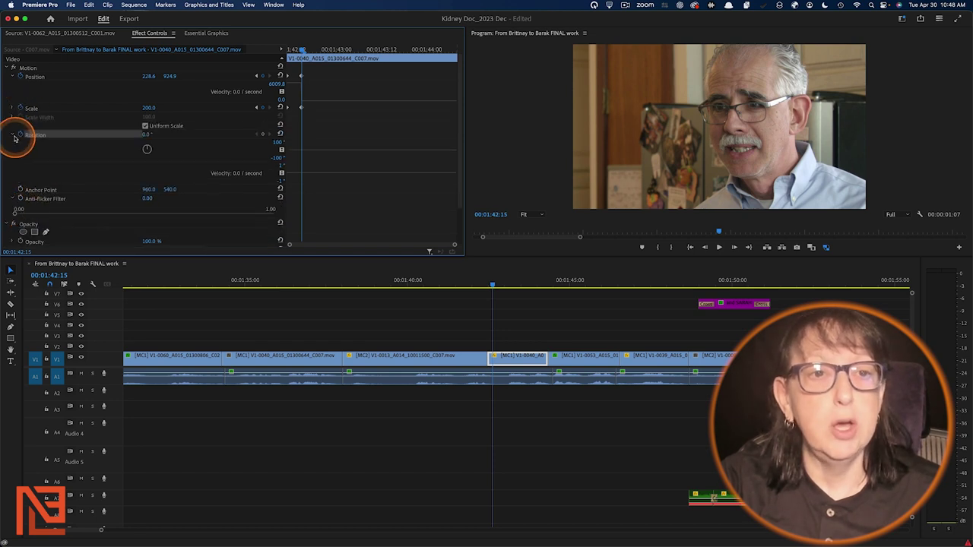
pyautogui.click(12, 135)
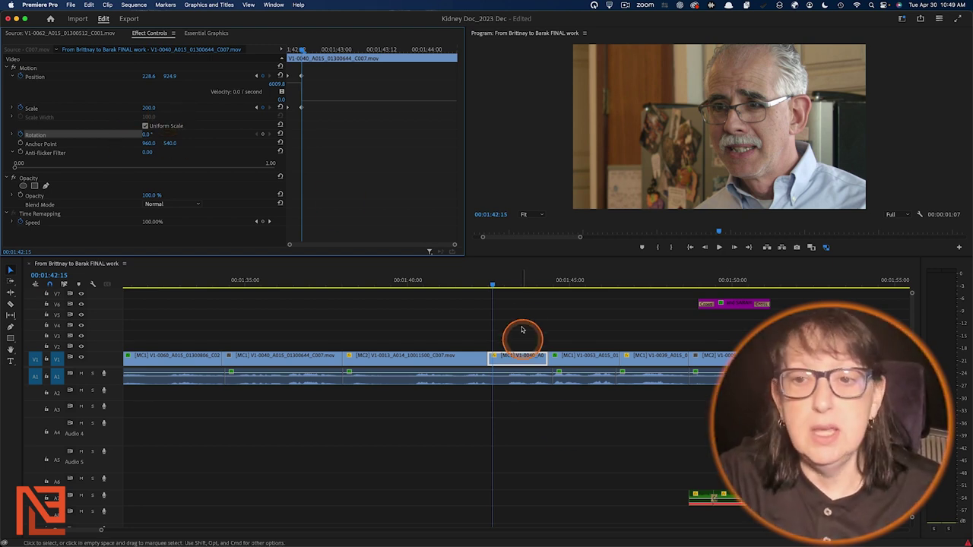
pyautogui.moveTo(495, 285); pyautogui.dragTo(489, 295)
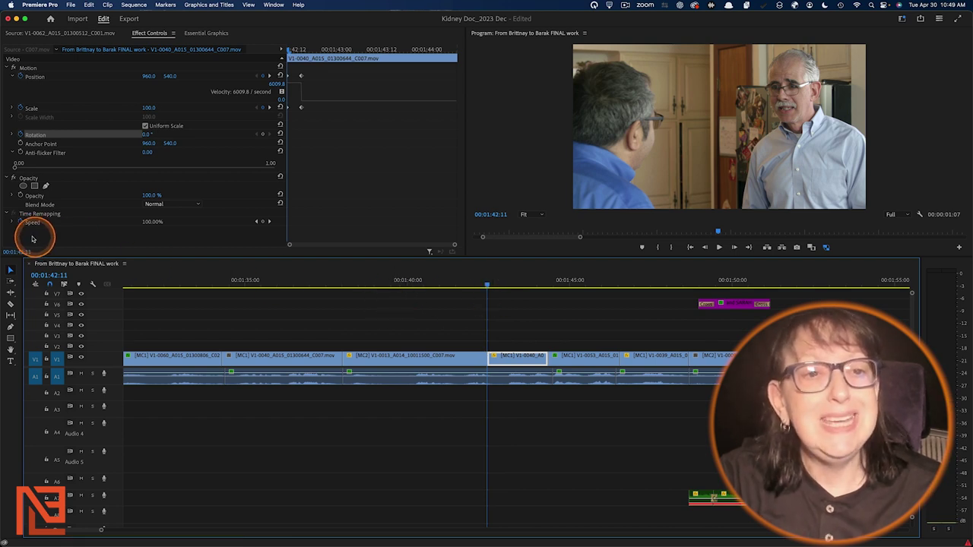
pyautogui.click(7, 178)
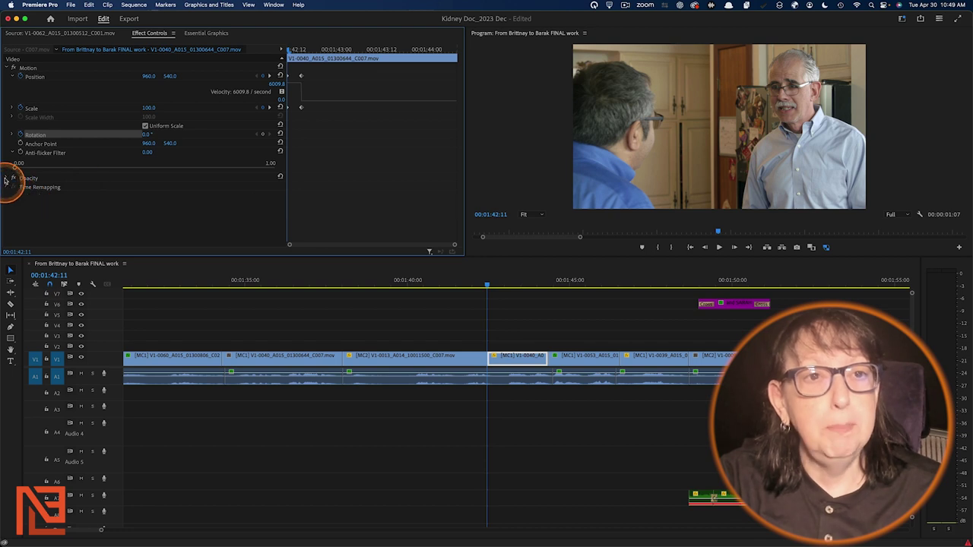
pyautogui.click(12, 68)
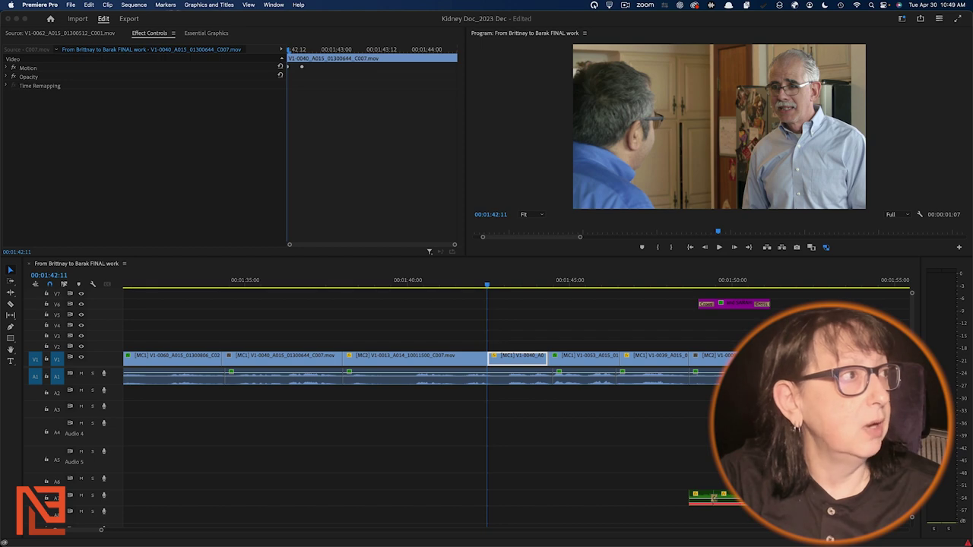
pyautogui.hotkey('shift', '7')
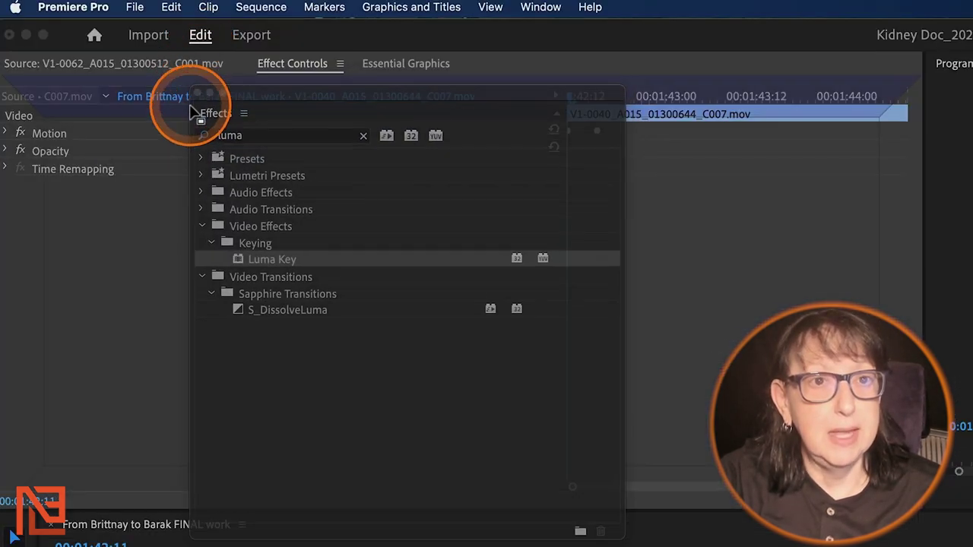
# - Dock the Effects panel, search 'crop', and drag Video Effects > Transform > Crop onto the clip
pyautogui.moveTo(201, 80); pyautogui.dragTo(202, 91)
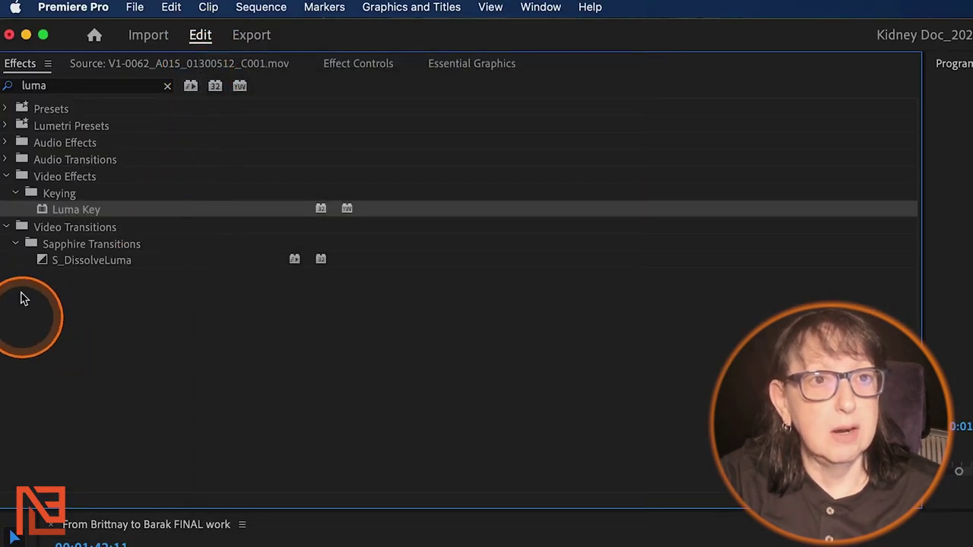
pyautogui.click(77, 86)
pyautogui.write('crop')
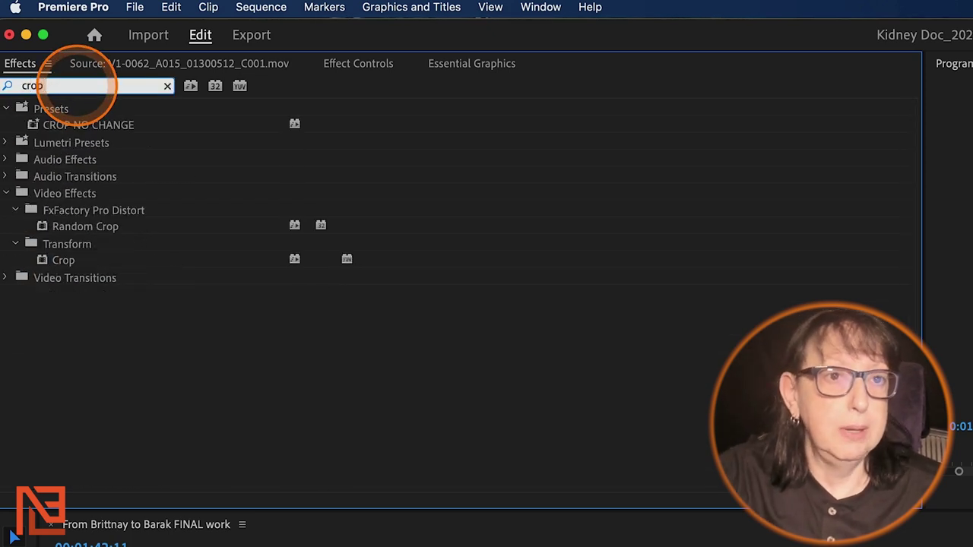
pyautogui.click(34, 127)
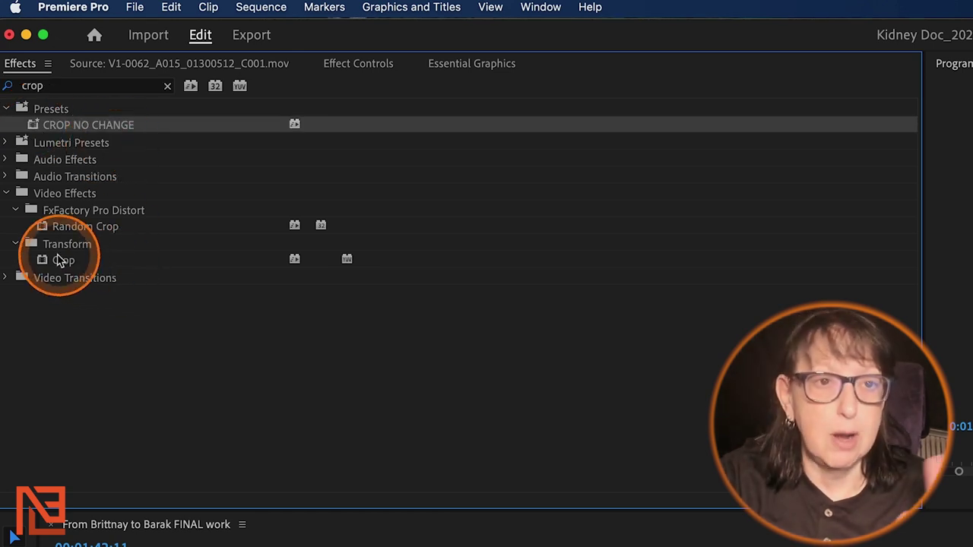
pyautogui.click(43, 226)
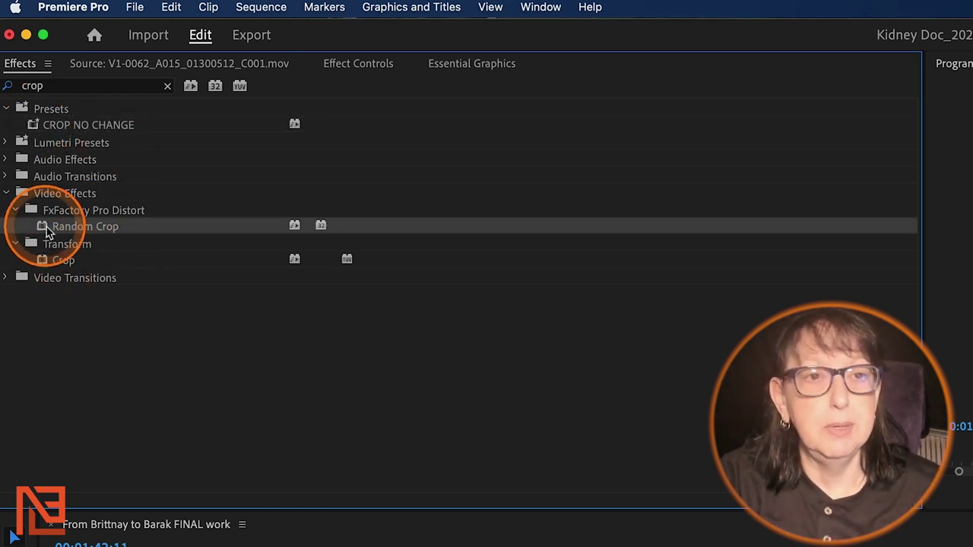
pyautogui.click(42, 262)
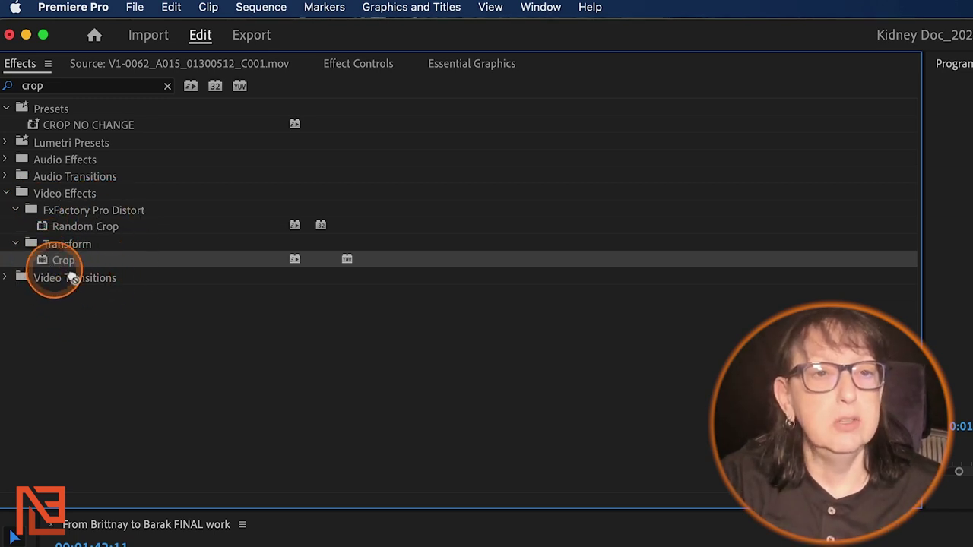
pyautogui.moveTo(48, 264); pyautogui.dragTo(451, 320)
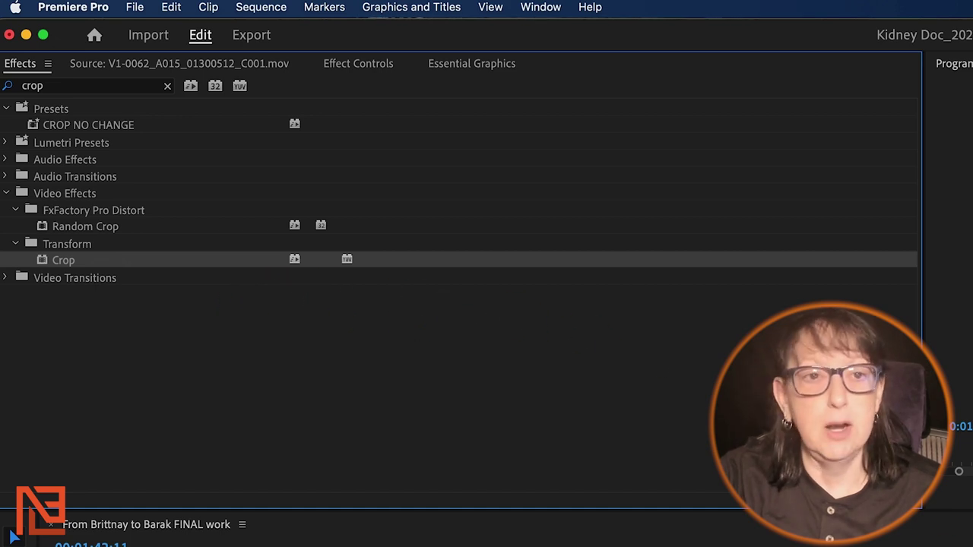
# - Trial-crop the clip's top and about a fifth of its right side with the Crop sliders
pyautogui.click(358, 64)
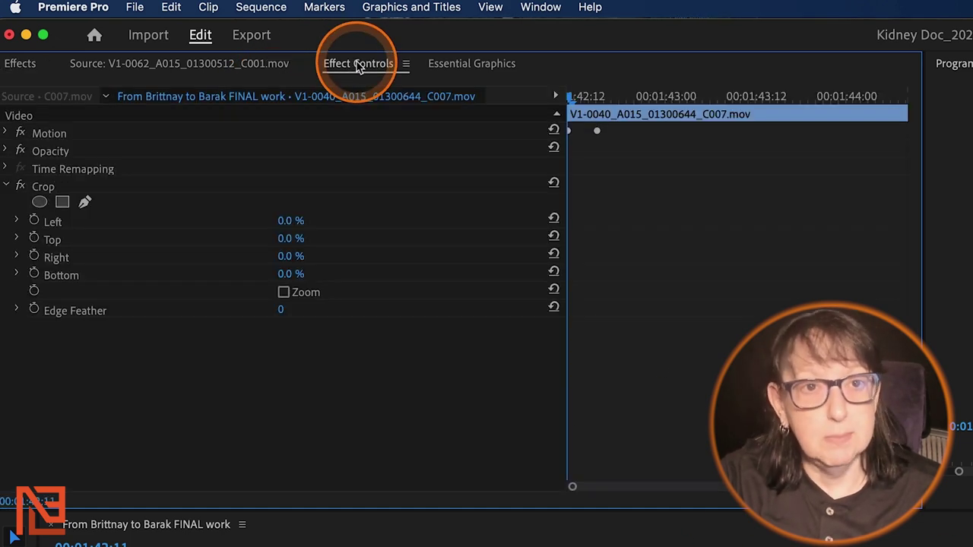
pyautogui.click(17, 238)
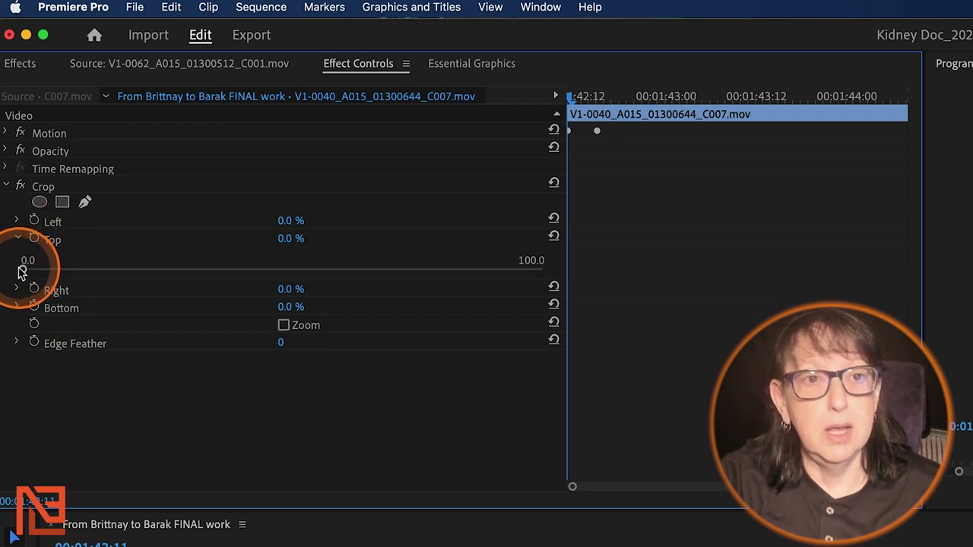
pyautogui.moveTo(22, 269); pyautogui.dragTo(123, 274)
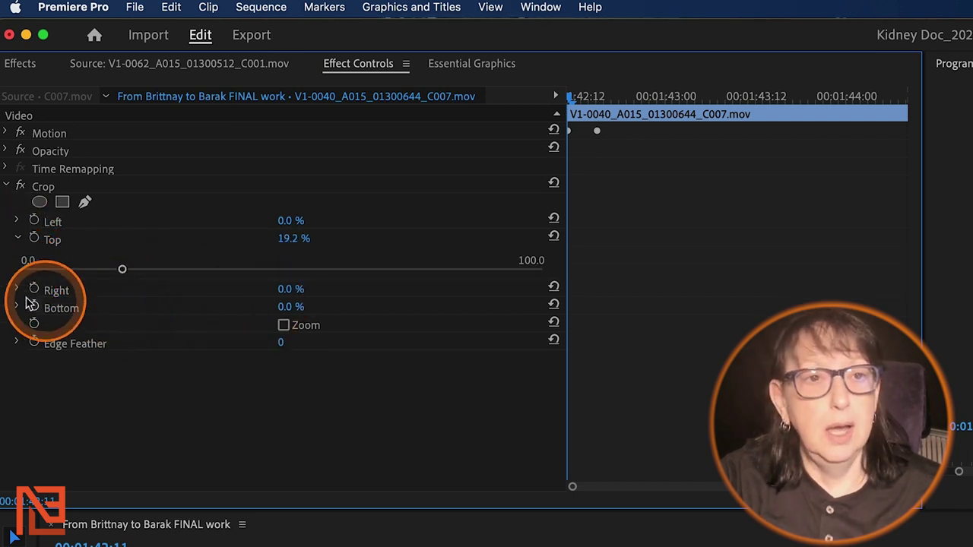
pyautogui.click(17, 290)
pyautogui.moveTo(22, 320); pyautogui.dragTo(129, 321)
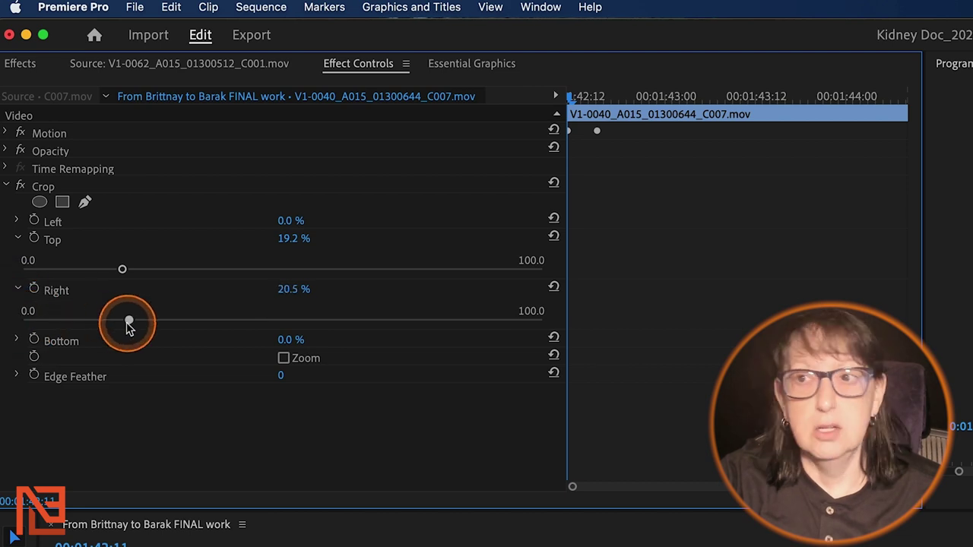
# - Undo the right crop, collapse Crop, and show the crop-filtered Effects list beside the Timeline
pyautogui.press('super+z')
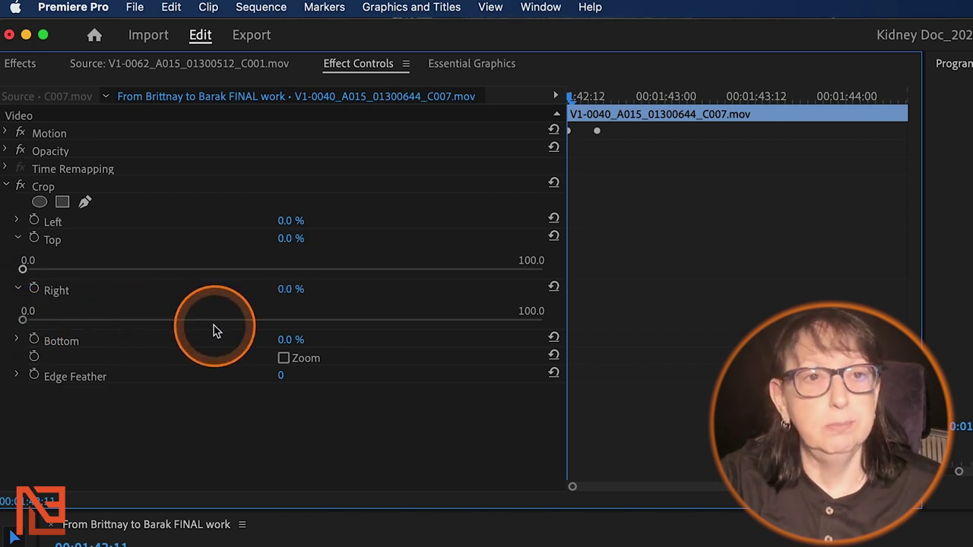
pyautogui.click(6, 186)
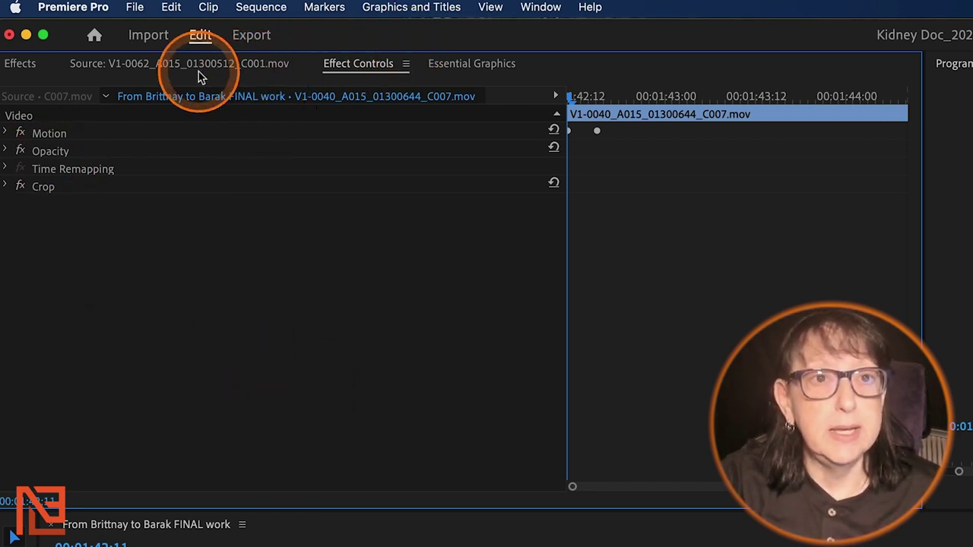
pyautogui.moveTo(20, 66); pyautogui.dragTo(281, 68)
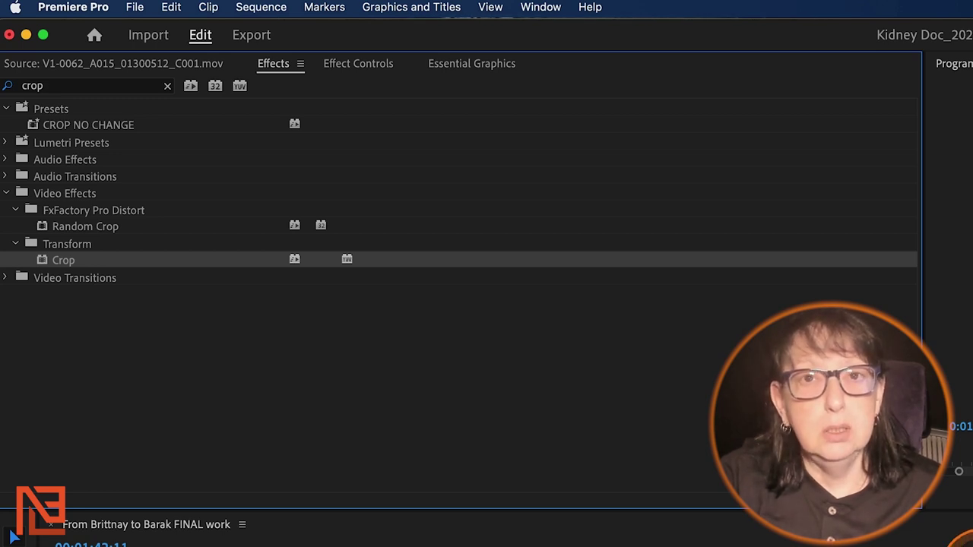
pyautogui.click(14, 537)
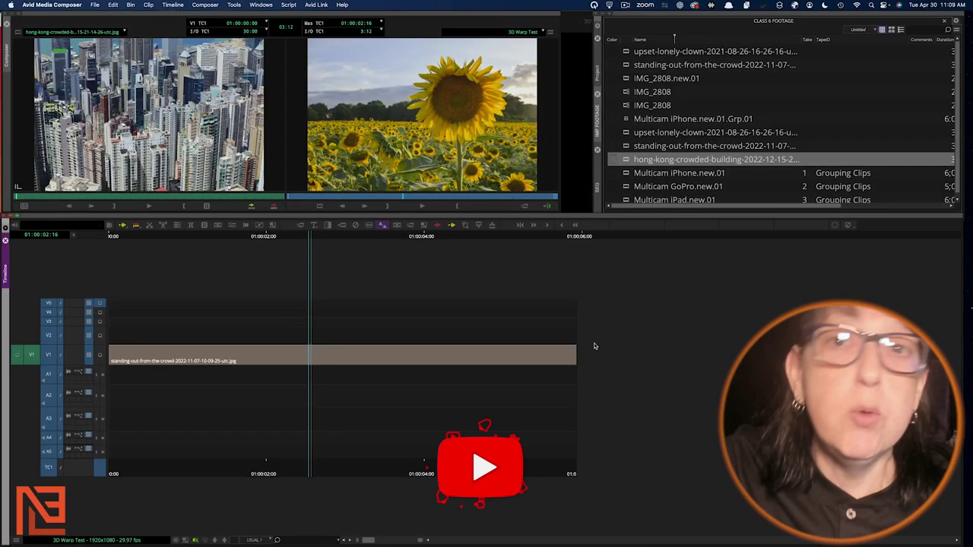
pyautogui.moveTo(595, 346); pyautogui.dragTo(569, 346)
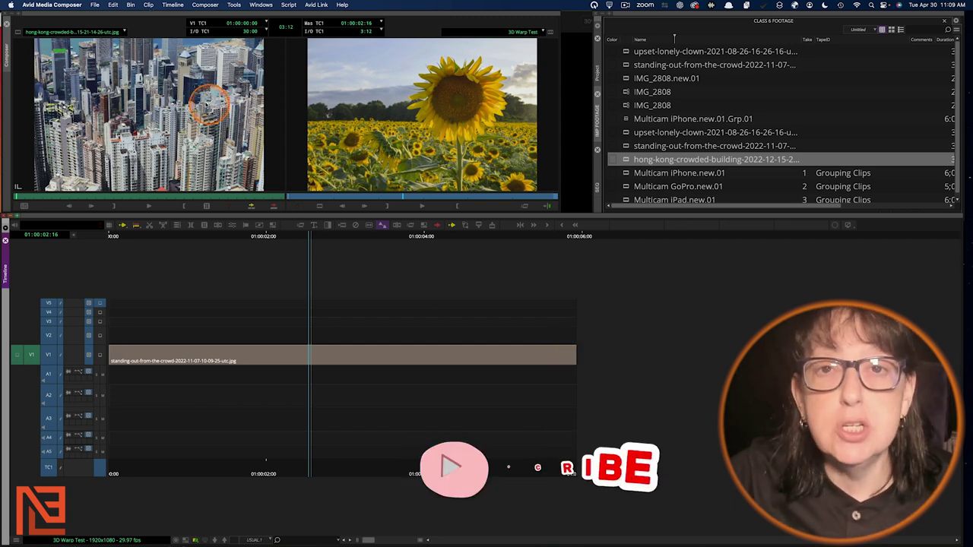
pyautogui.click(244, 204)
pyautogui.moveTo(282, 362); pyautogui.dragTo(295, 347)
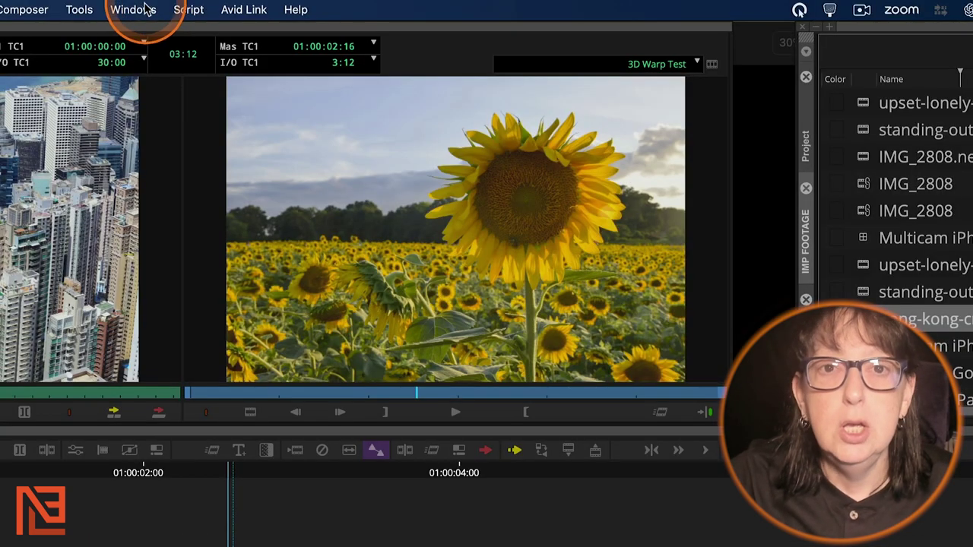
# - Open the Effect Palette's Blend category, select 3D Warp and widen the palette
pyautogui.click(144, 9)
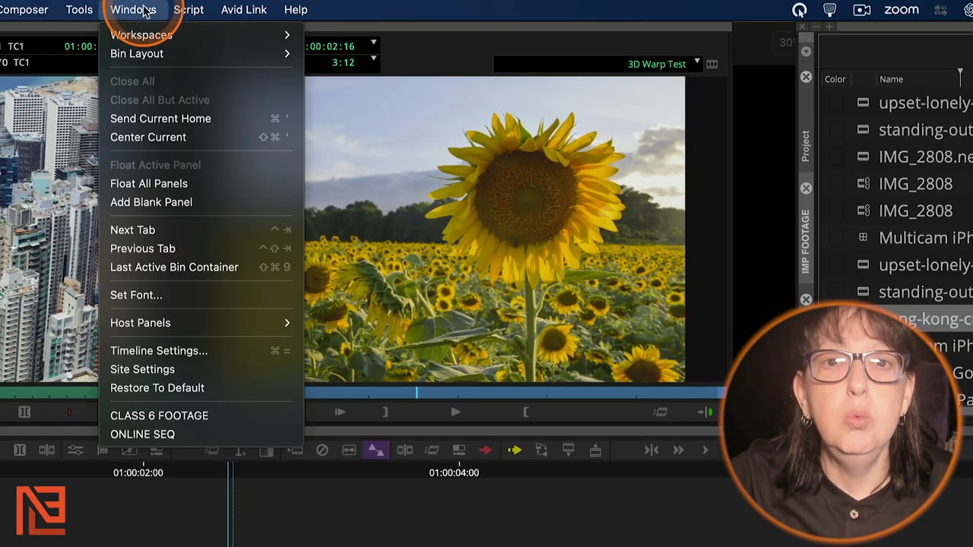
pyautogui.moveTo(74, 7)
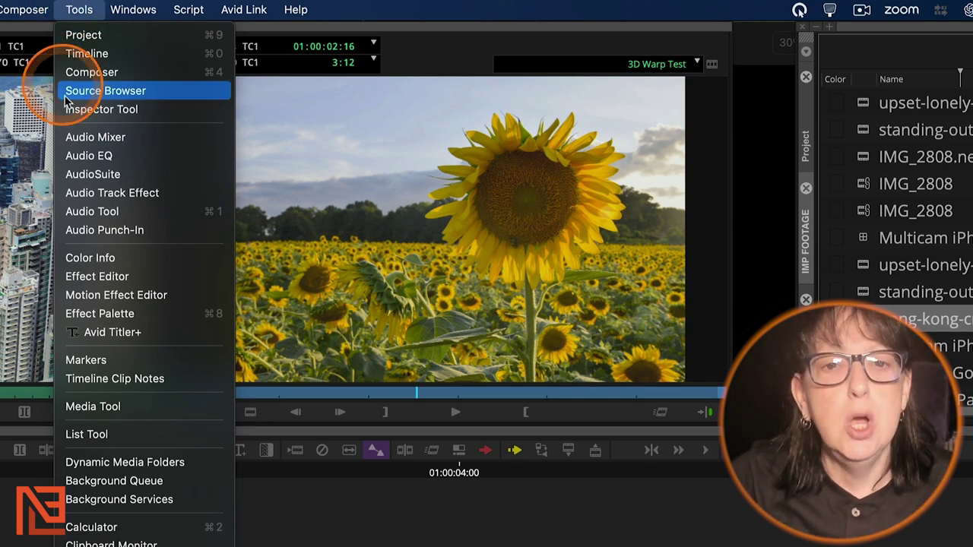
pyautogui.click(117, 314)
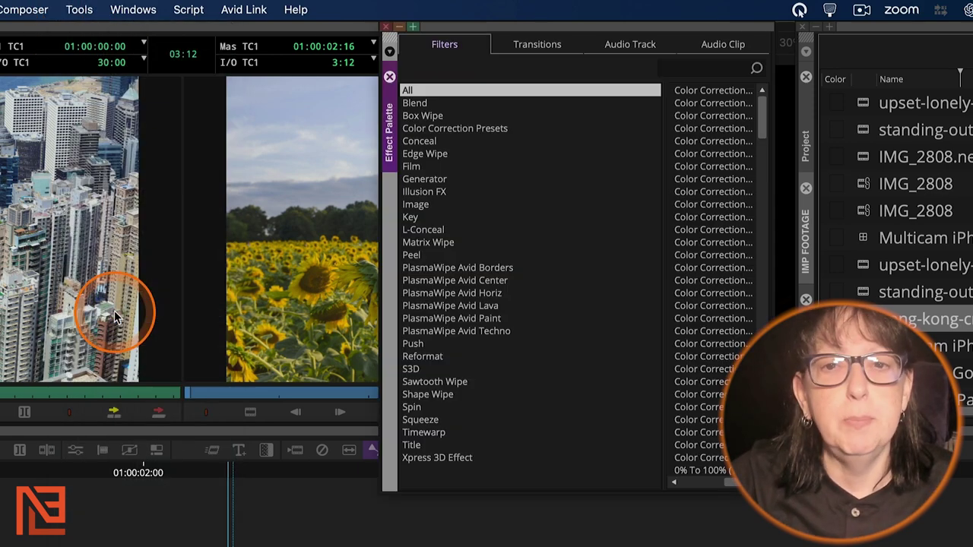
pyautogui.click(421, 104)
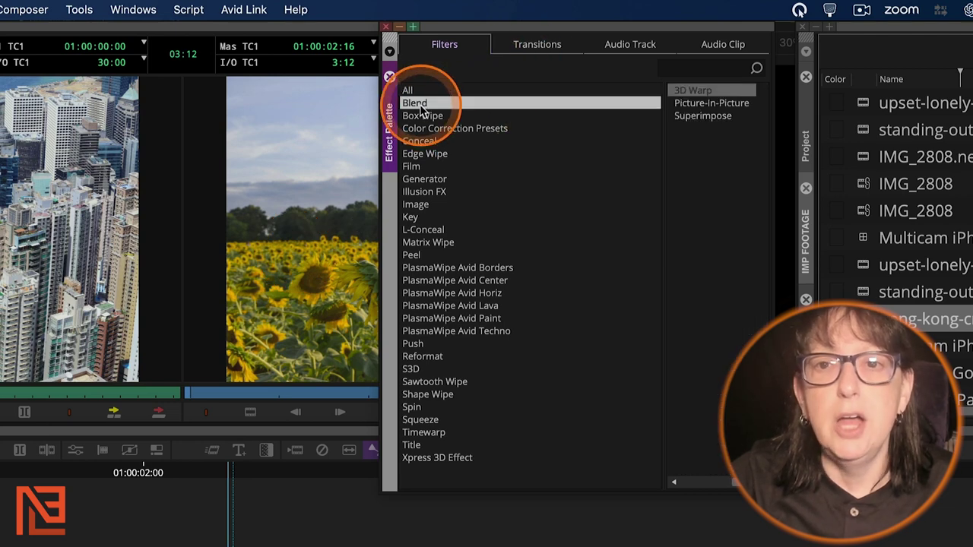
pyautogui.click(693, 92)
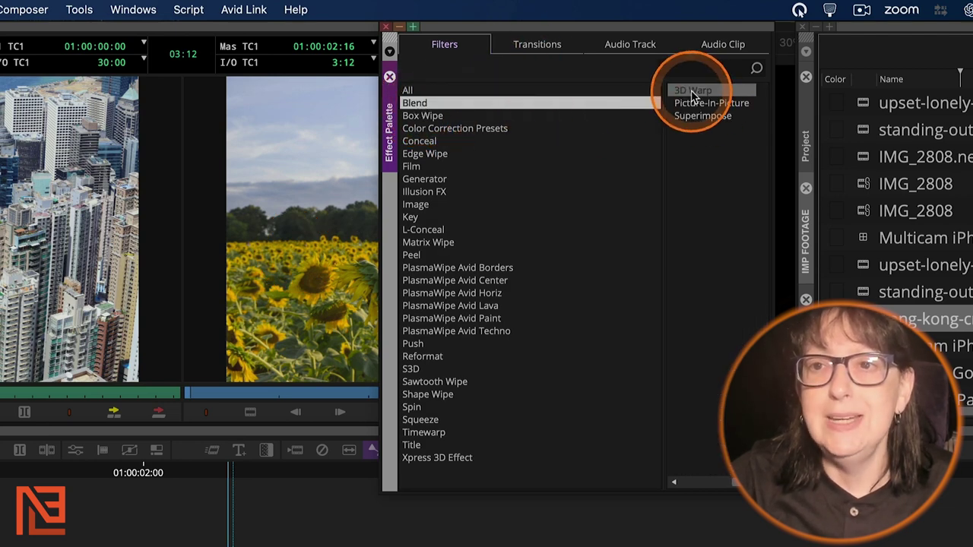
pyautogui.moveTo(719, 30); pyautogui.dragTo(517, 34)
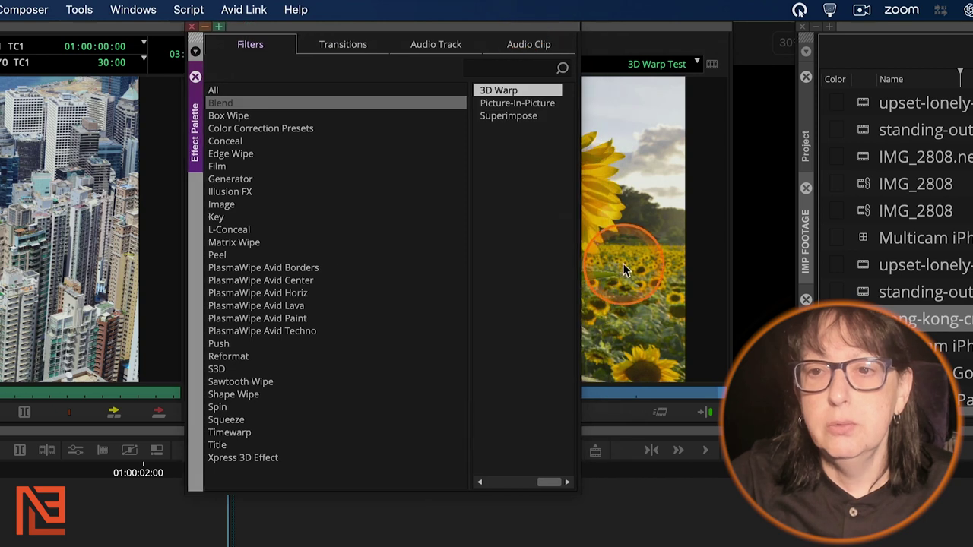
pyautogui.moveTo(580, 247); pyautogui.dragTo(853, 258)
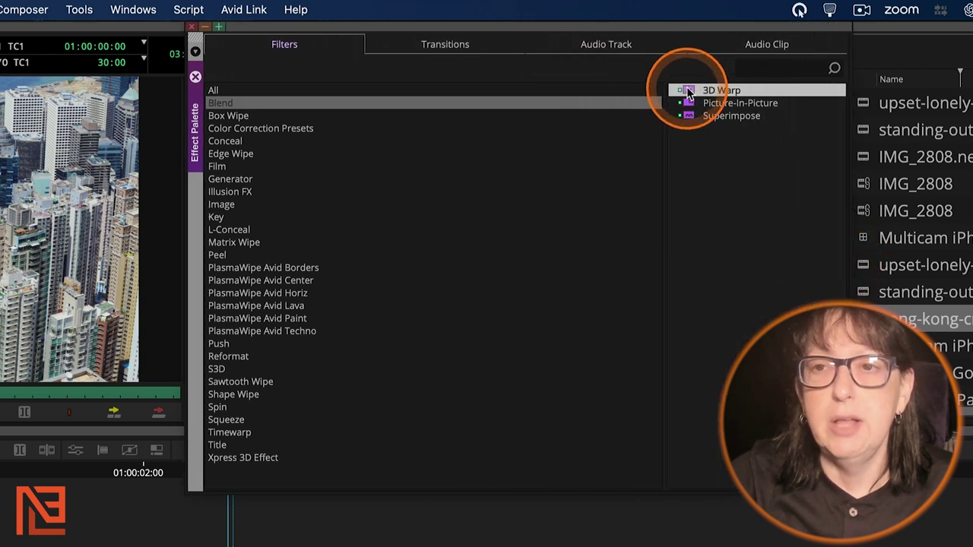
# - Drop 3D Warp onto the sunflower clip on V1 and close the Effect Palette
pyautogui.moveTo(684, 91); pyautogui.dragTo(267, 546)
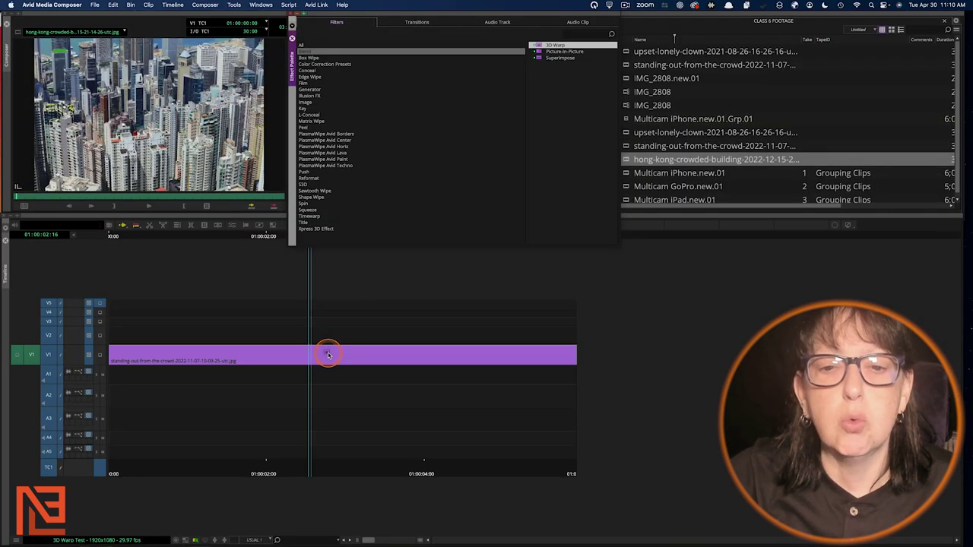
pyautogui.moveTo(327, 354); pyautogui.dragTo(329, 355)
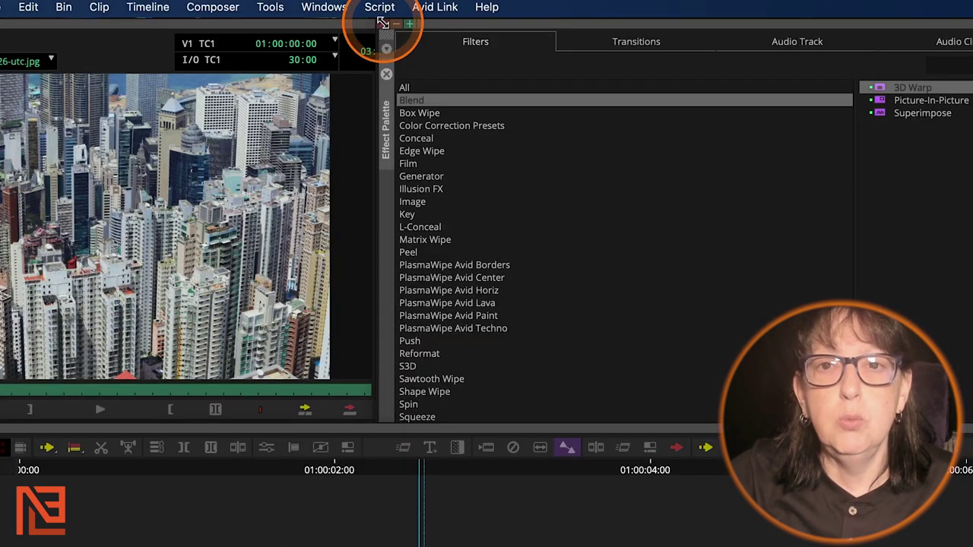
pyautogui.click(382, 22)
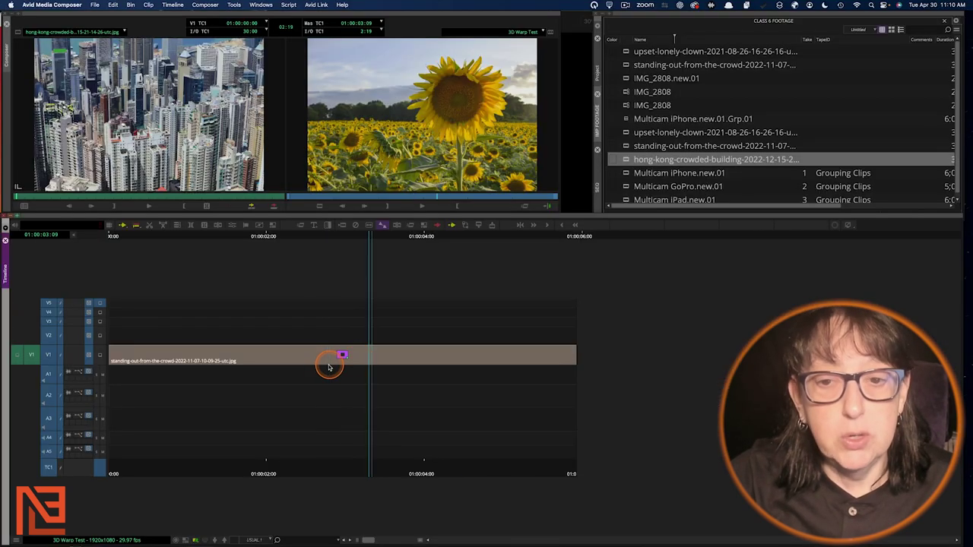
pyautogui.click(326, 362)
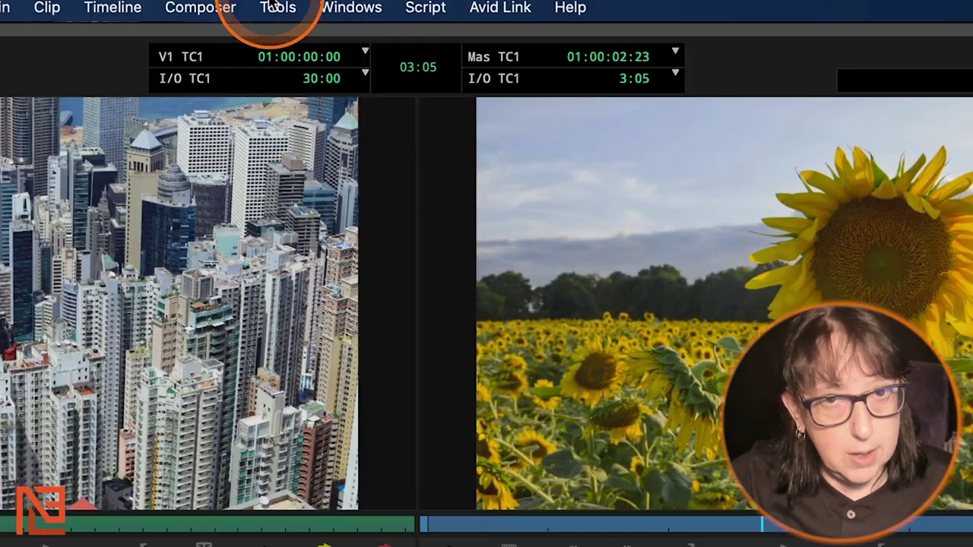
# - Open the Effect Editor from the Tools menu and move it off the sunflower viewer
pyautogui.click(275, 7)
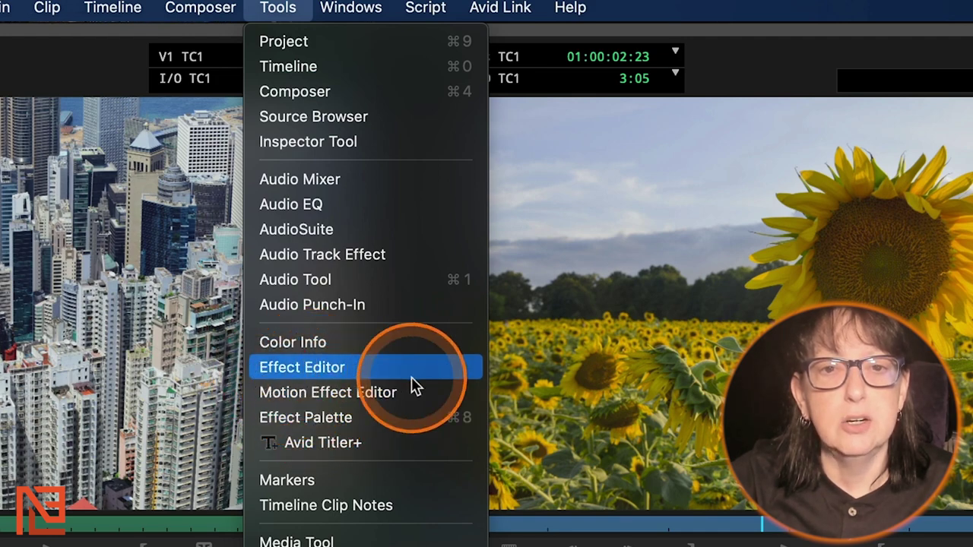
pyautogui.click(312, 369)
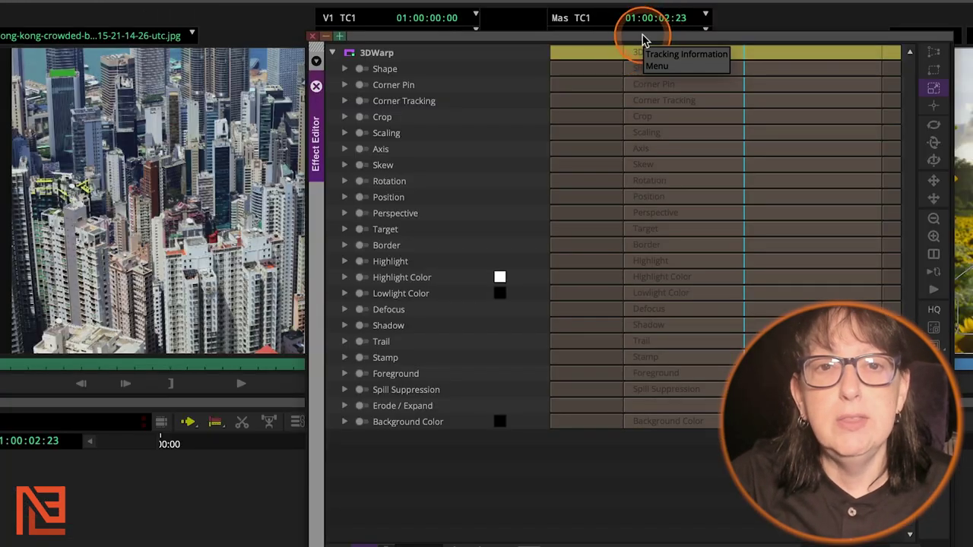
pyautogui.moveTo(642, 39); pyautogui.dragTo(405, 42)
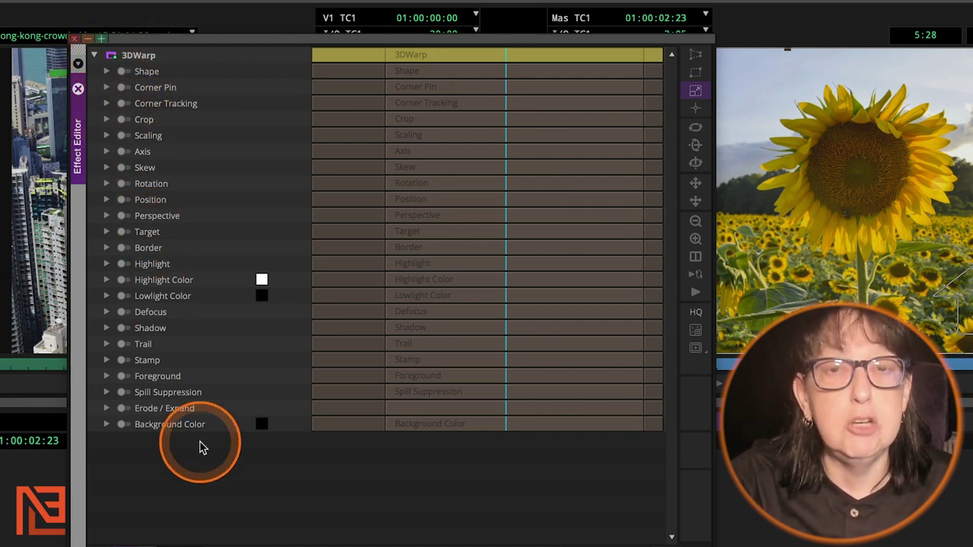
# - Expand and collapse the Crop group, then place the Effect Editor at the upper right
pyautogui.click(106, 120)
pyautogui.click(107, 121)
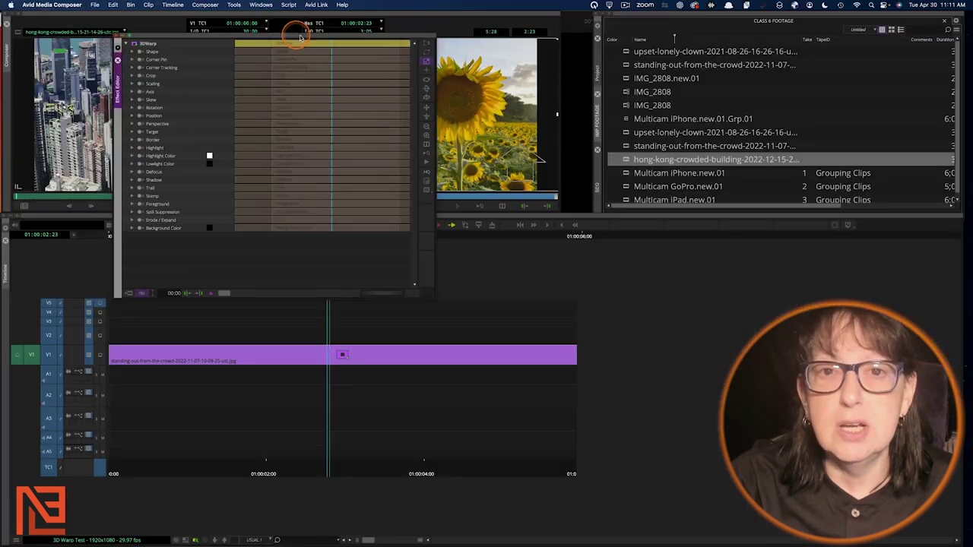
pyautogui.moveTo(433, 42); pyautogui.dragTo(778, 17)
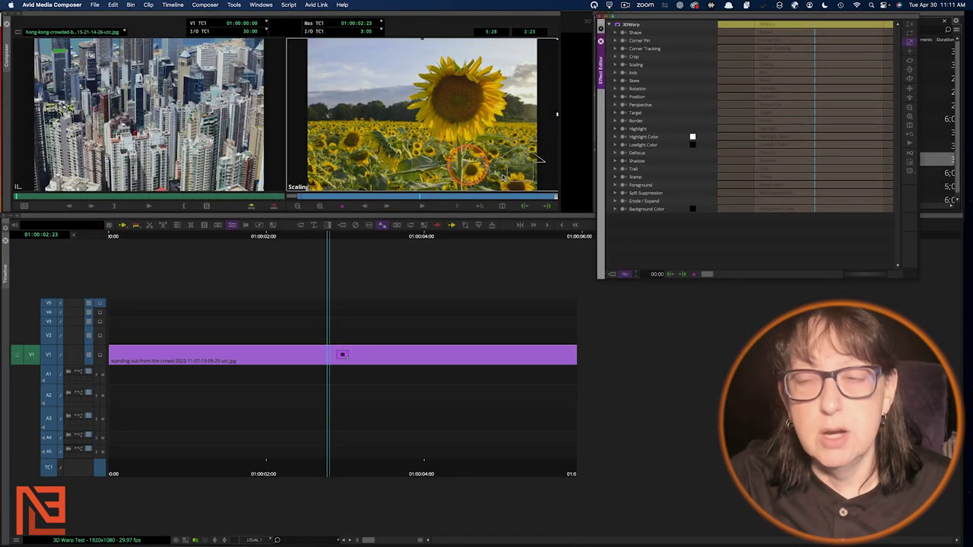
# - Go back near the clip's start, delete existing keyframes and add a new 3D Warp keyframe
pyautogui.moveTo(337, 199); pyautogui.dragTo(315, 199)
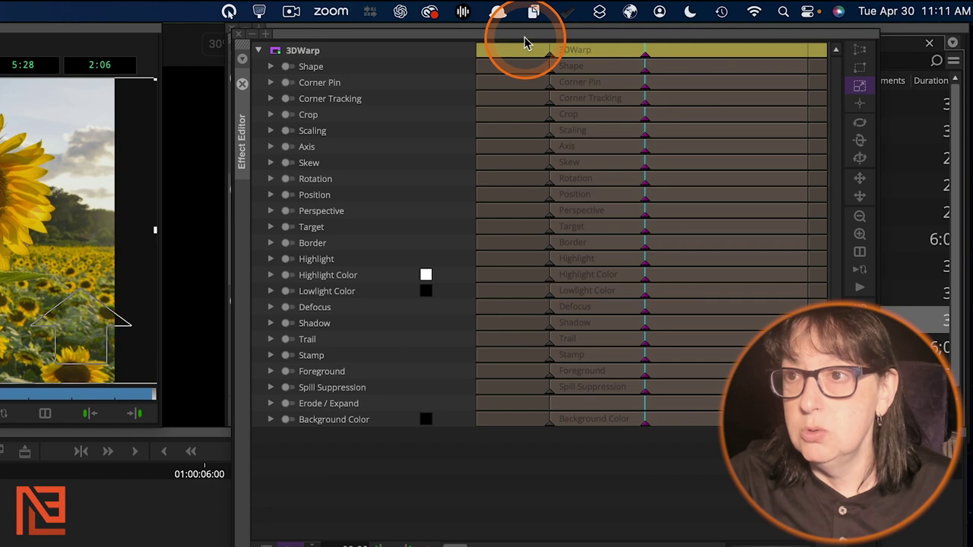
pyautogui.moveTo(919, 11); pyautogui.dragTo(955, 82)
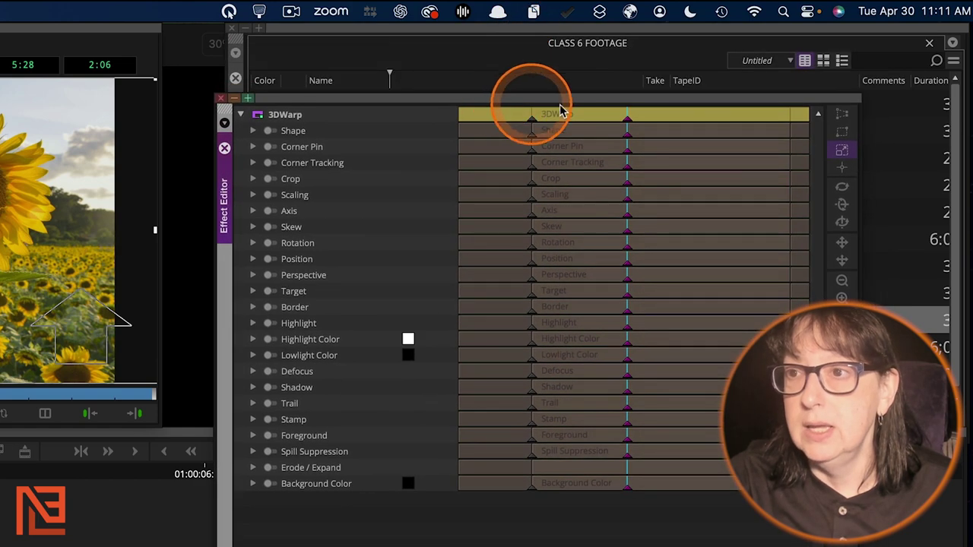
pyautogui.press('Delete')
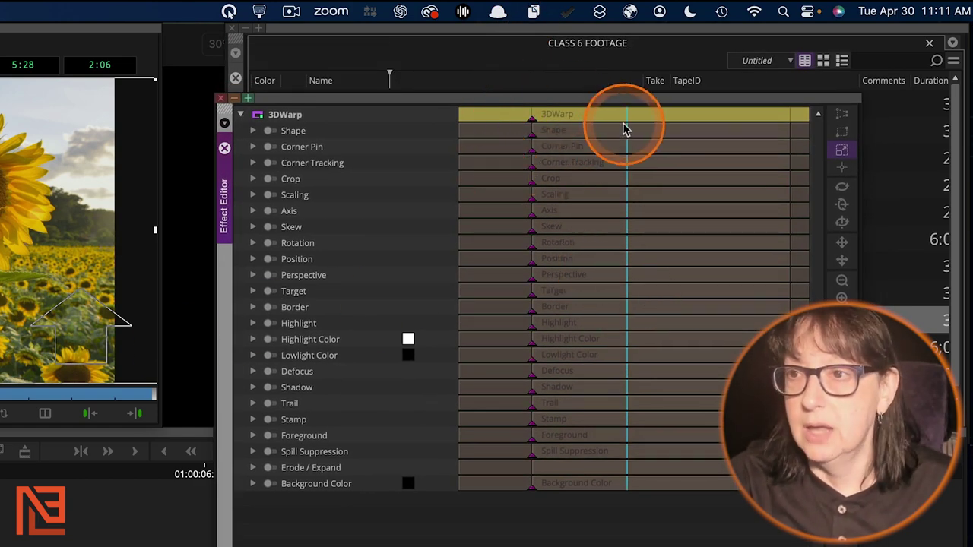
pyautogui.moveTo(623, 129); pyautogui.dragTo(615, 166)
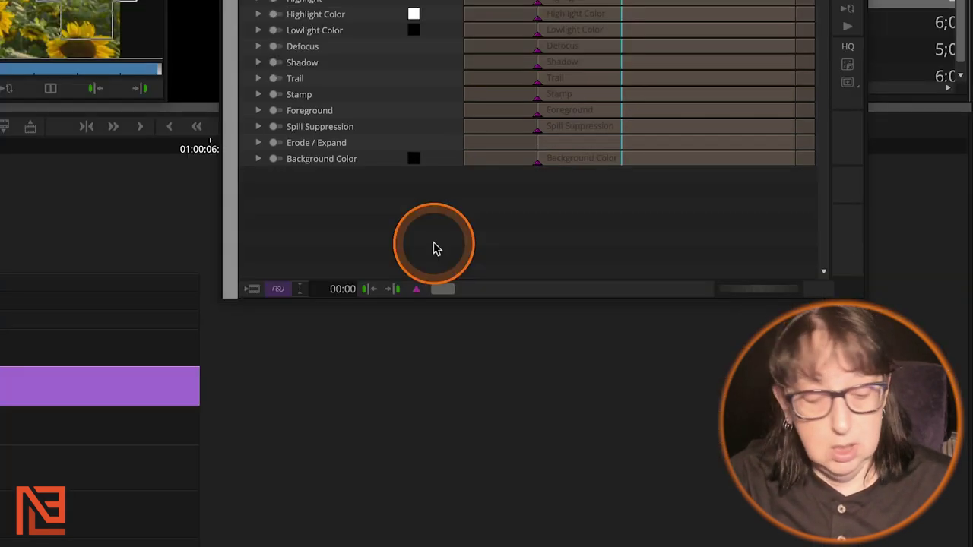
pyautogui.click(418, 293)
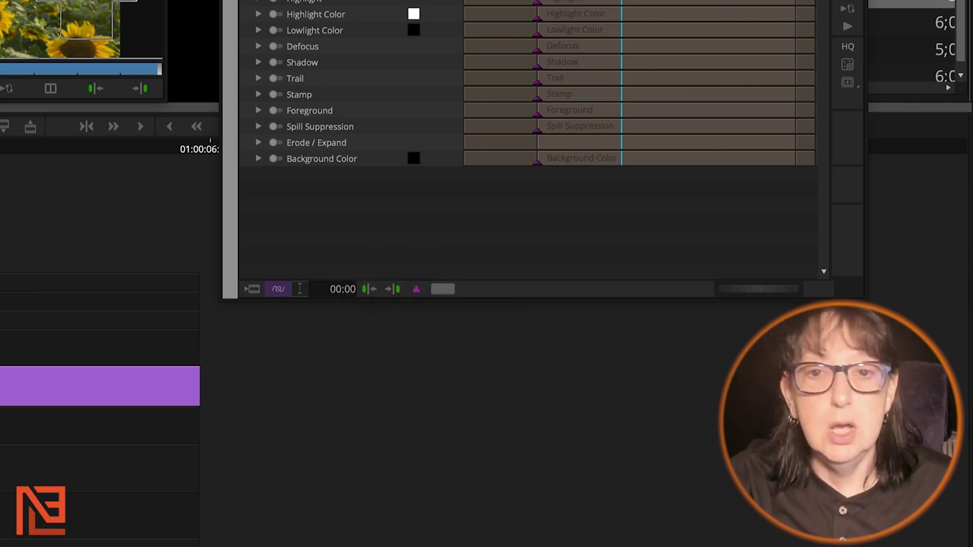
pyautogui.click(372, 319)
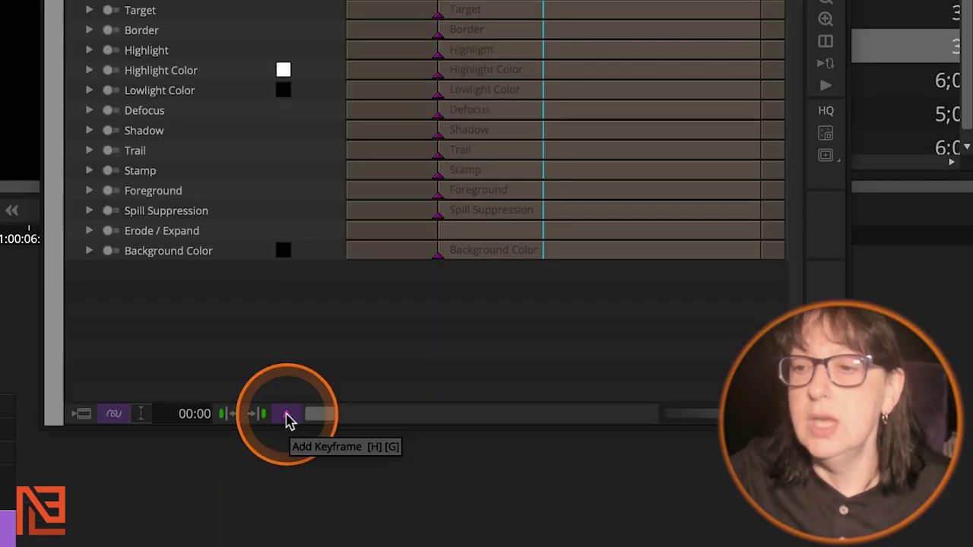
# - Choose Add To All Parameters from the Add Keyframe button's right-click menu
pyautogui.rightClick(286, 418)
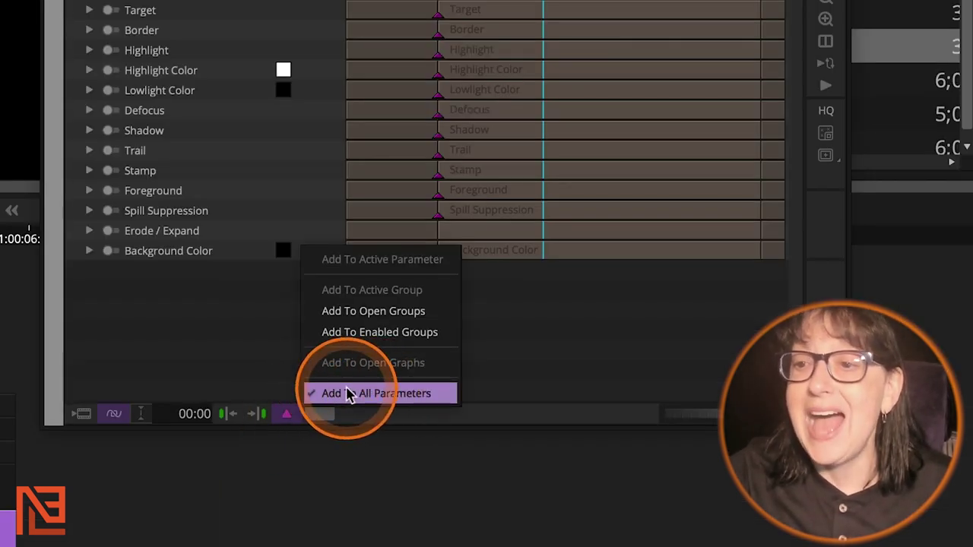
pyautogui.click(388, 394)
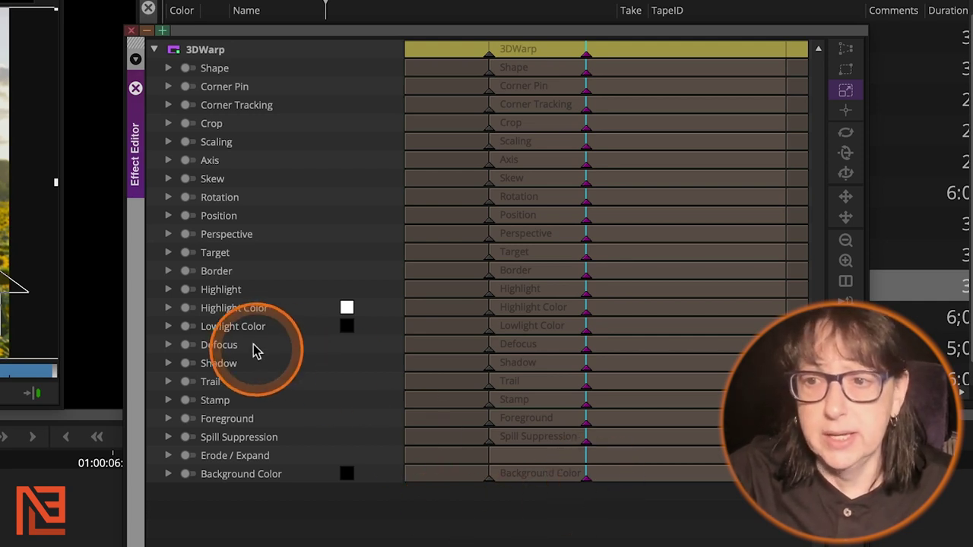
pyautogui.click(168, 364)
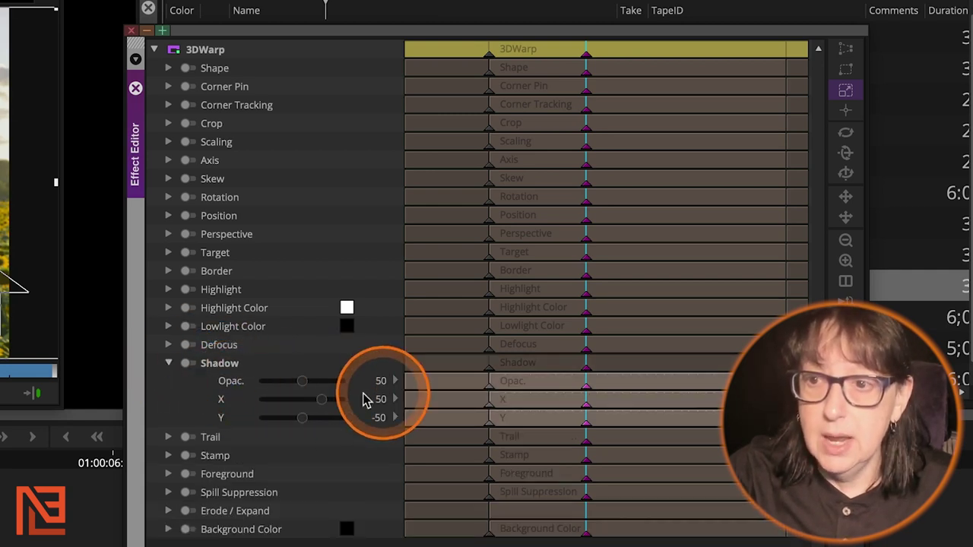
pyautogui.click(169, 364)
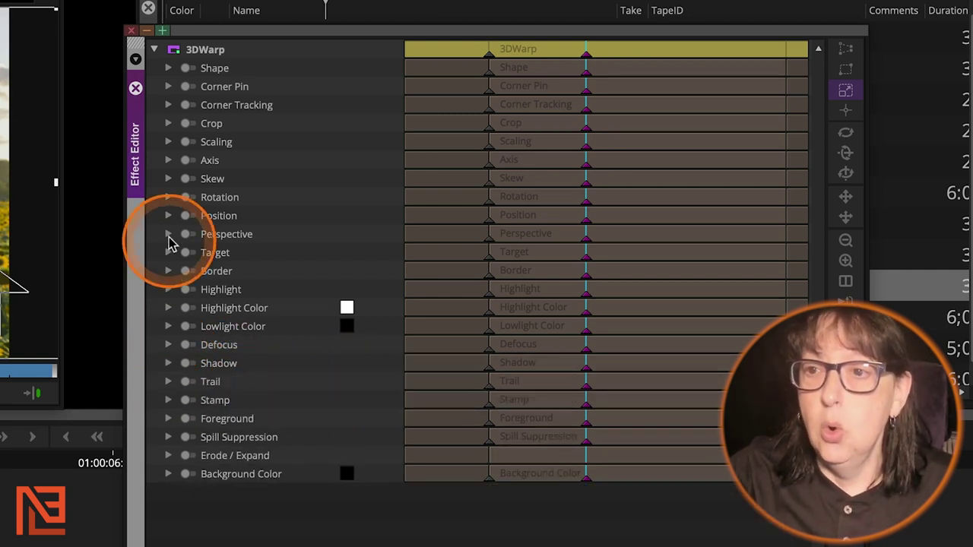
pyautogui.click(168, 344)
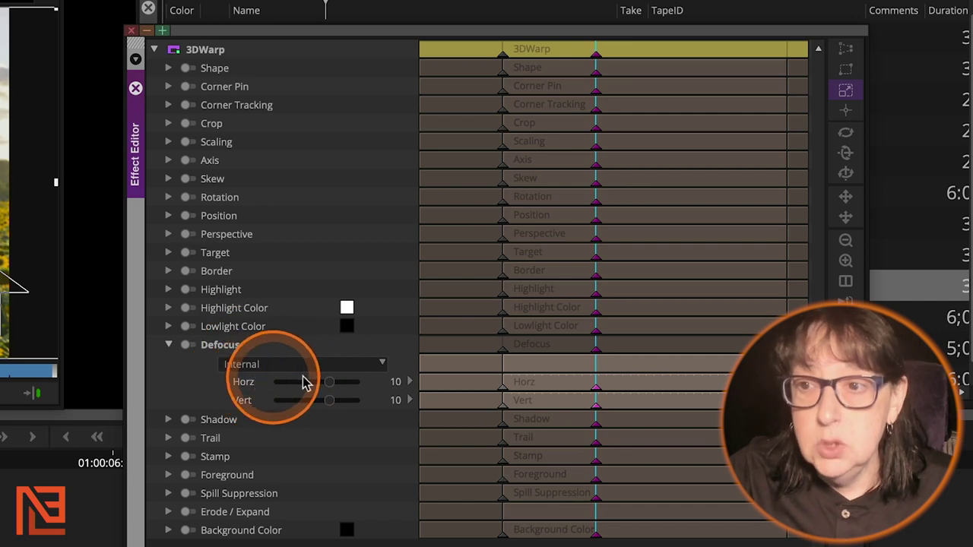
pyautogui.click(168, 345)
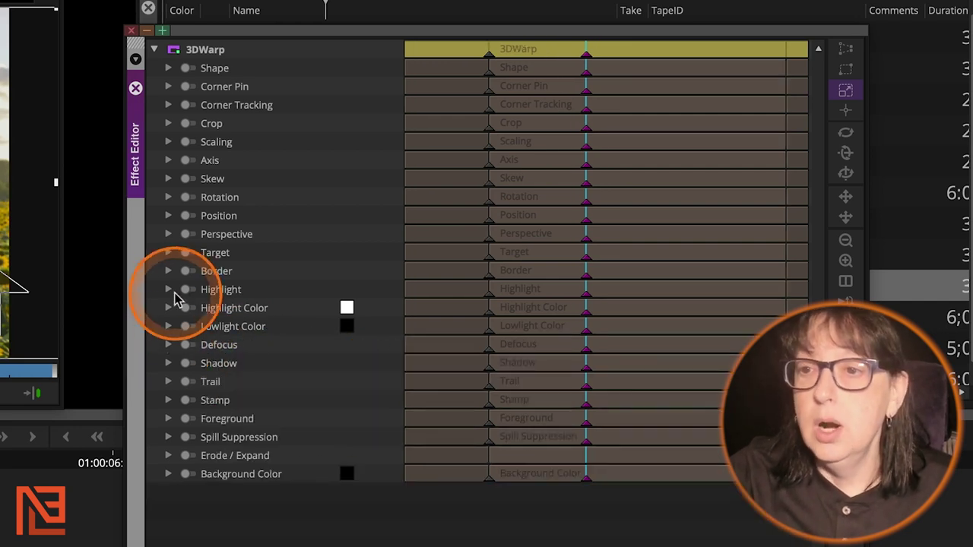
pyautogui.click(169, 270)
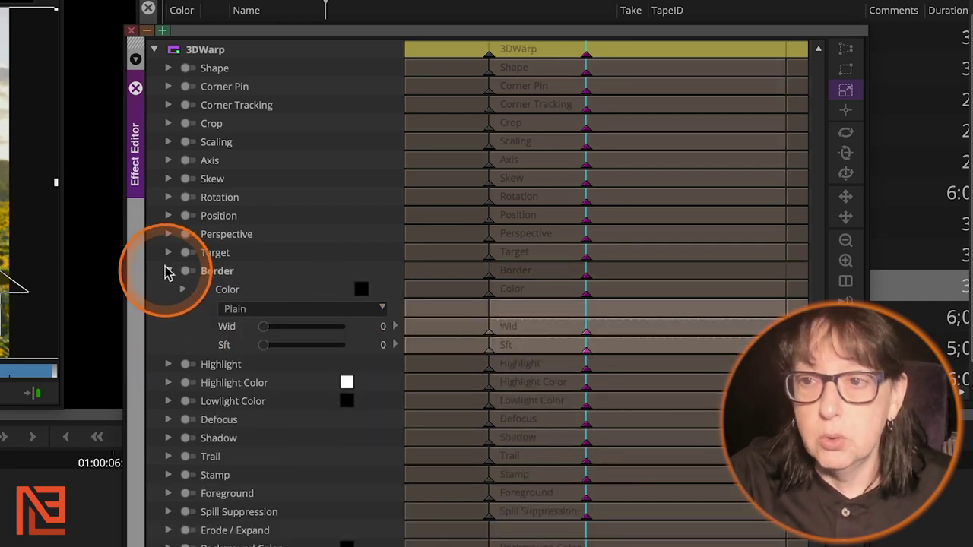
pyautogui.click(168, 271)
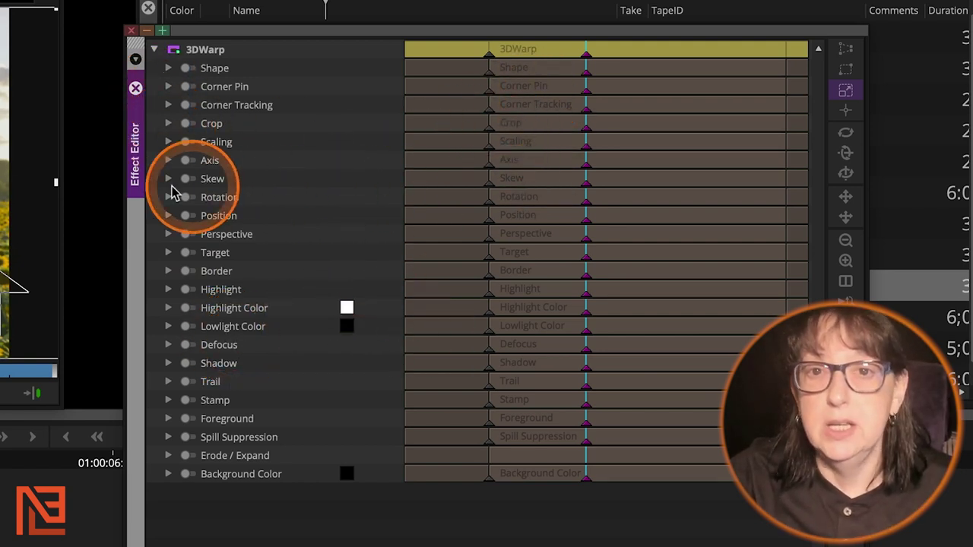
# - At the second keyframe, set the sunflower's Scaling to X 142 and Y 321
pyautogui.click(488, 61)
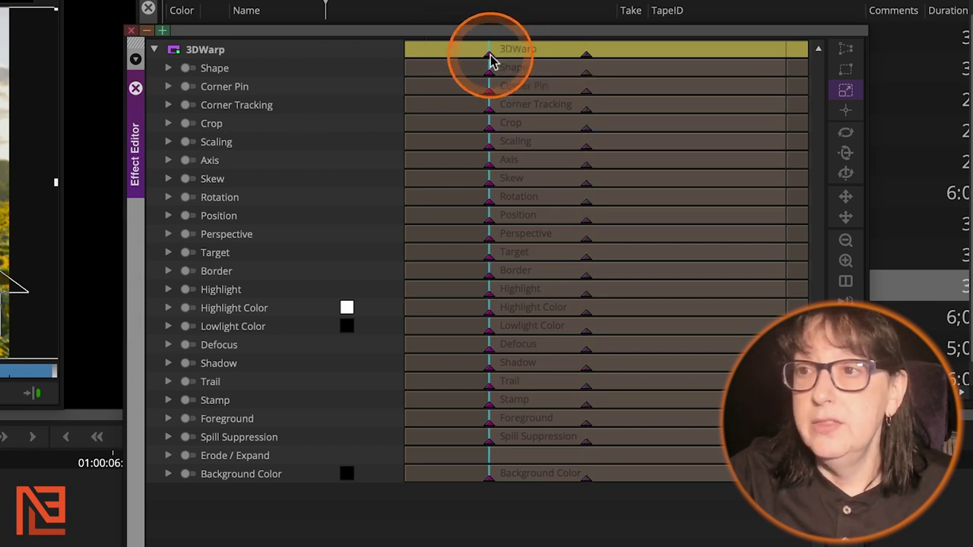
pyautogui.click(585, 61)
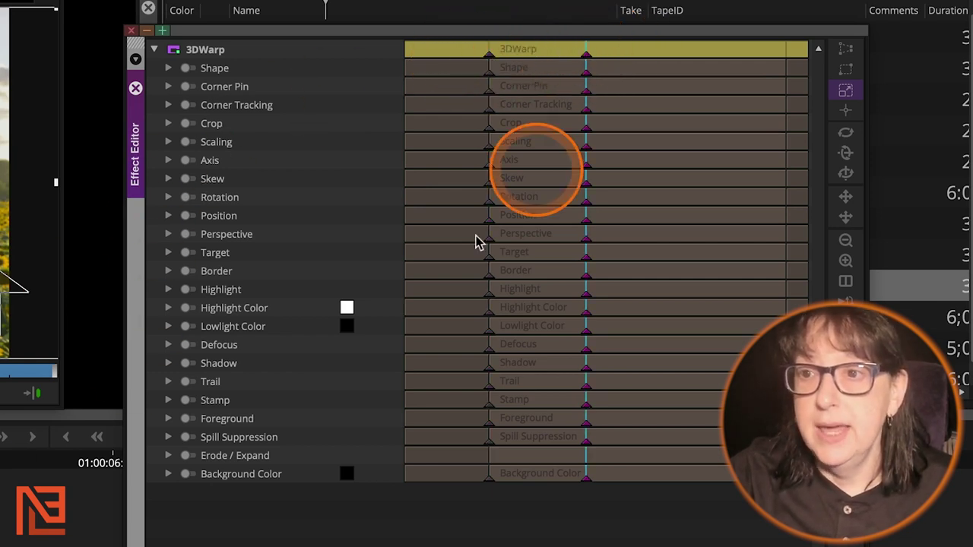
pyautogui.click(168, 142)
pyautogui.moveTo(289, 169); pyautogui.dragTo(292, 179)
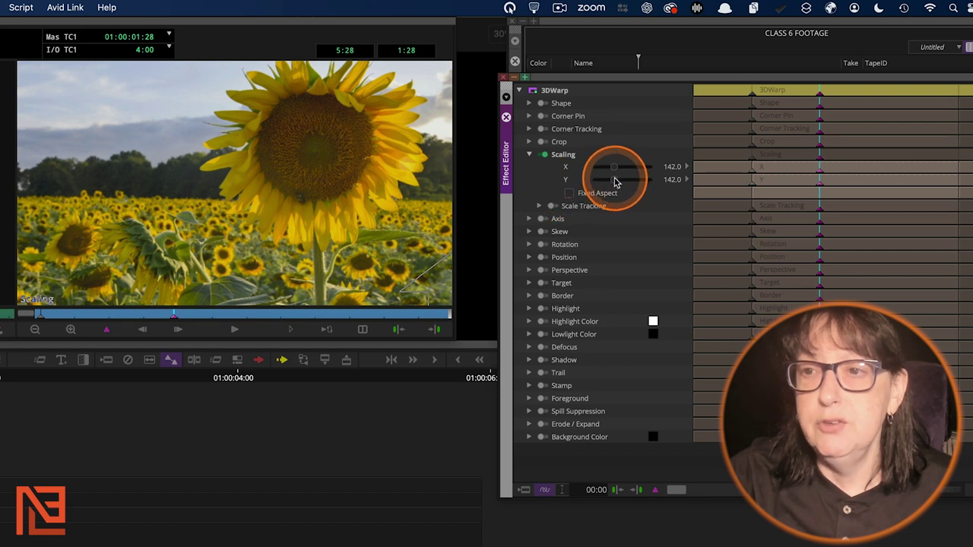
pyautogui.moveTo(616, 182); pyautogui.dragTo(769, 182)
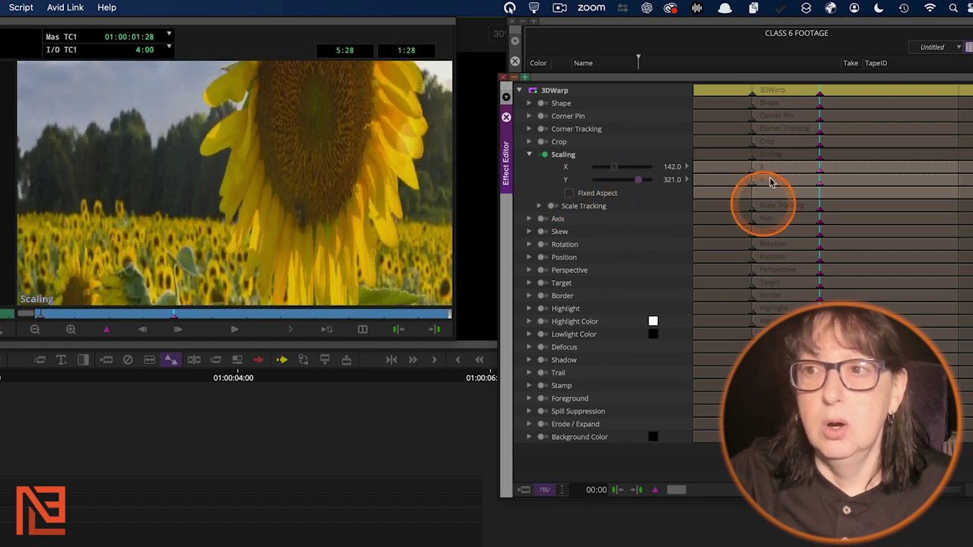
# - Rotate the sunflower image to Z 341
pyautogui.click(175, 317)
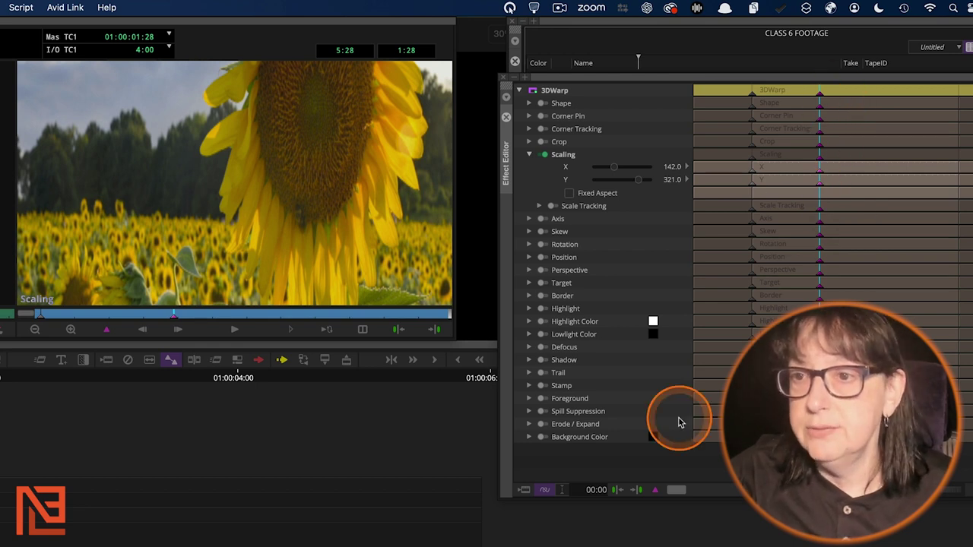
pyautogui.click(529, 244)
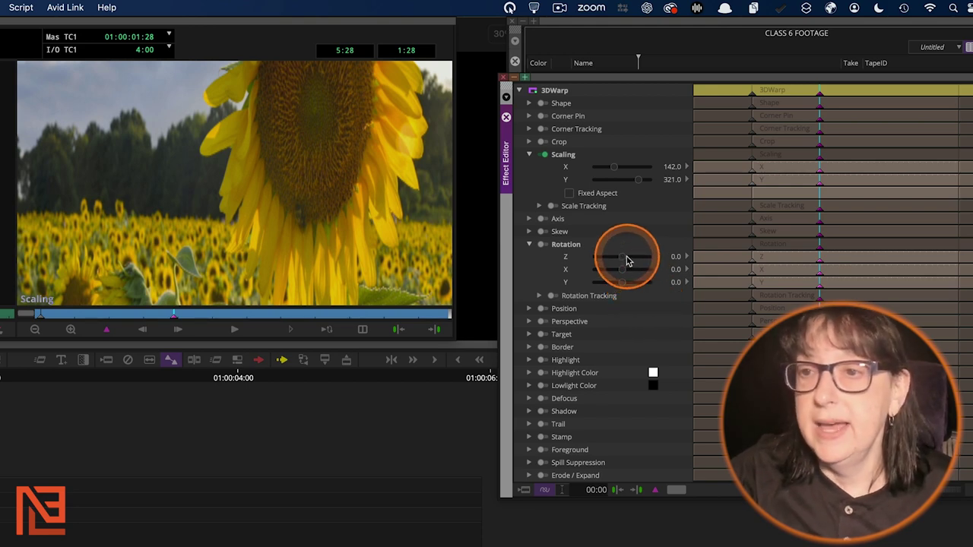
pyautogui.moveTo(625, 258); pyautogui.dragTo(636, 261)
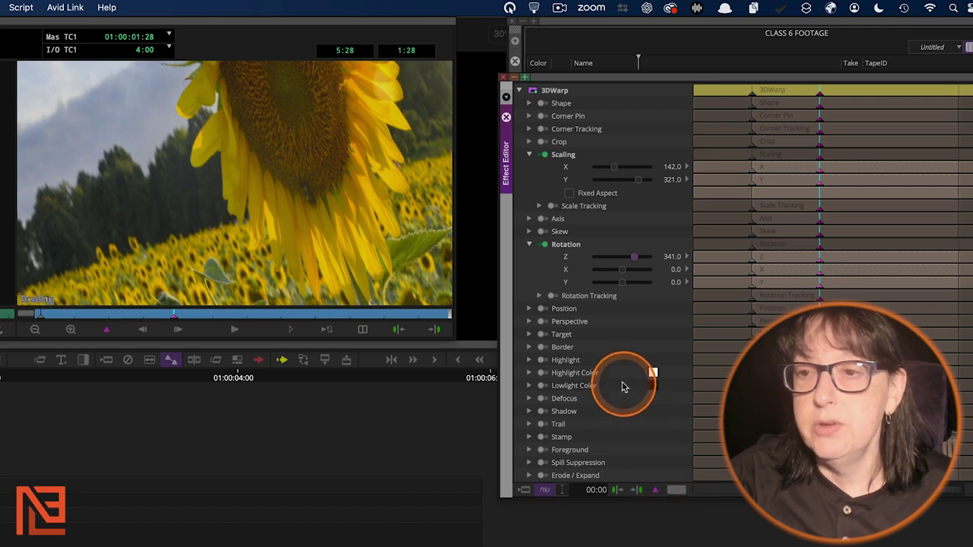
pyautogui.click(529, 142)
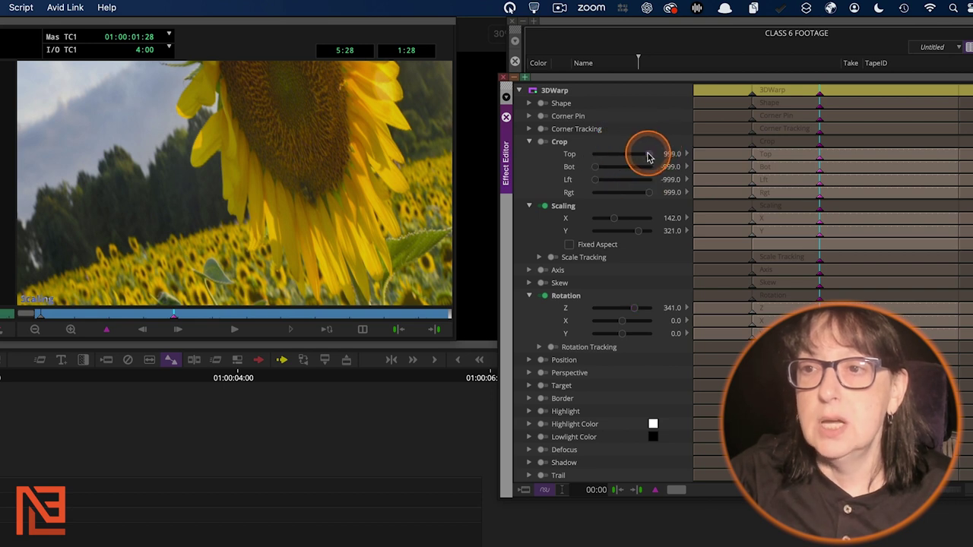
# - Set Crop Top to 131 and Bot to -157, then scrub to preview the animation
pyautogui.moveTo(637, 157); pyautogui.dragTo(625, 157)
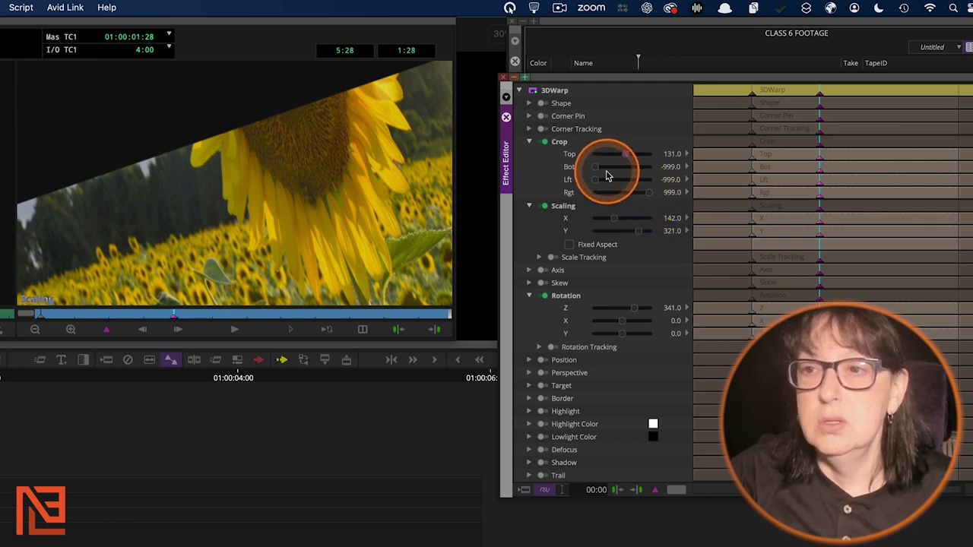
pyautogui.moveTo(614, 168); pyautogui.dragTo(620, 168)
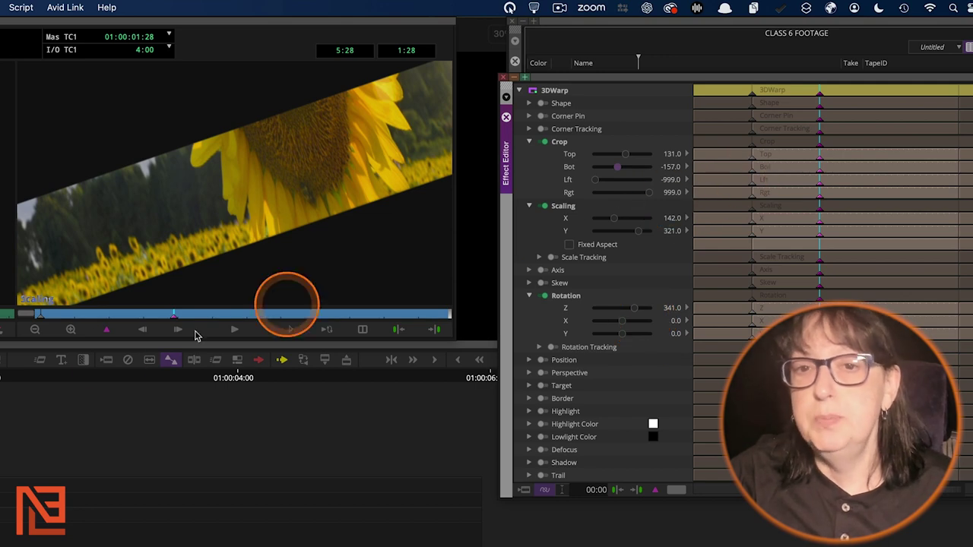
pyautogui.moveTo(128, 312); pyautogui.dragTo(192, 329)
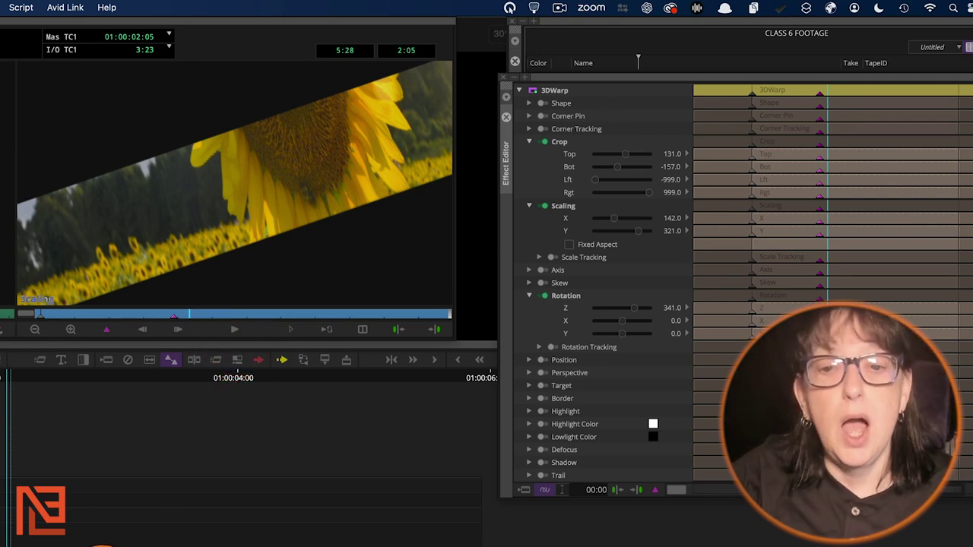
# - Move the Effect Editor left and collapse the Crop, Scaling, Corner Tracking and Shape groups
pyautogui.moveTo(625, 79); pyautogui.dragTo(373, 80)
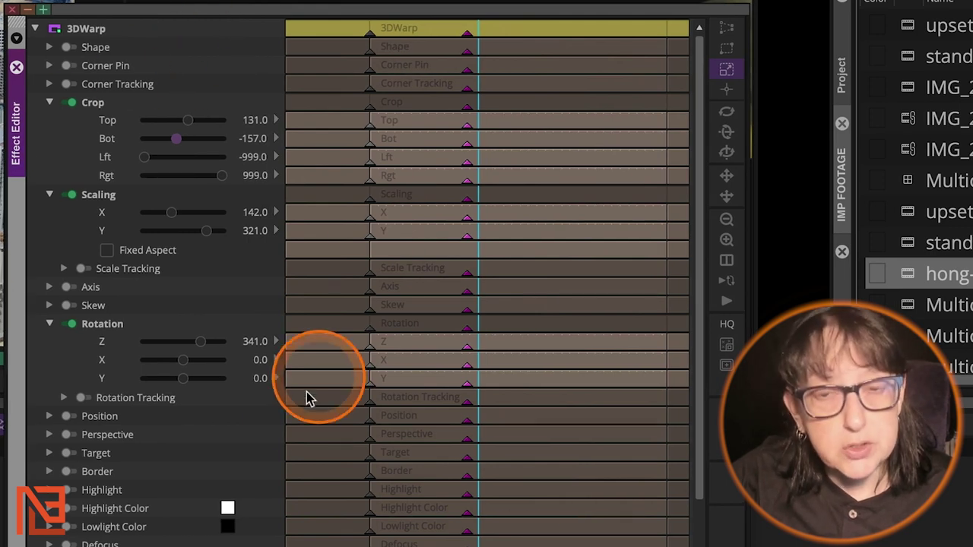
pyautogui.click(50, 105)
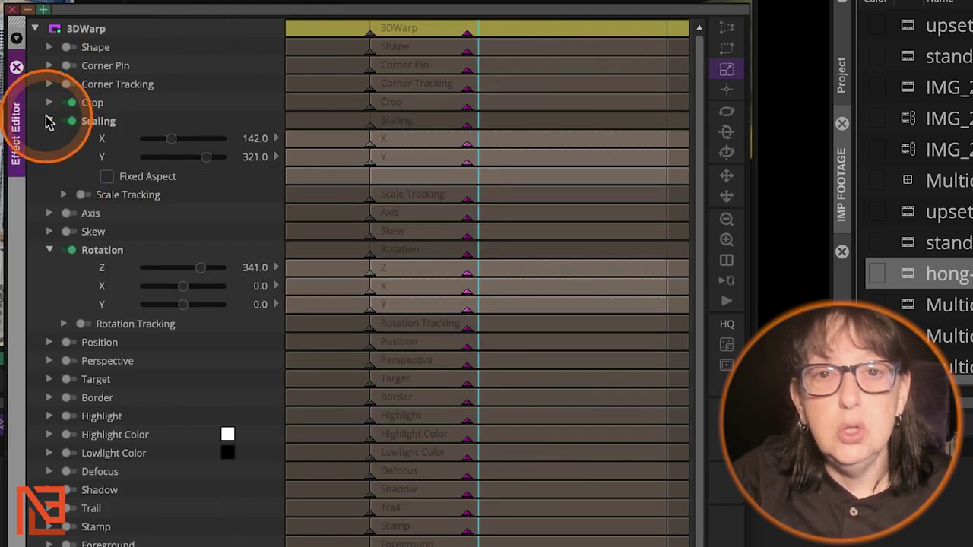
pyautogui.click(49, 121)
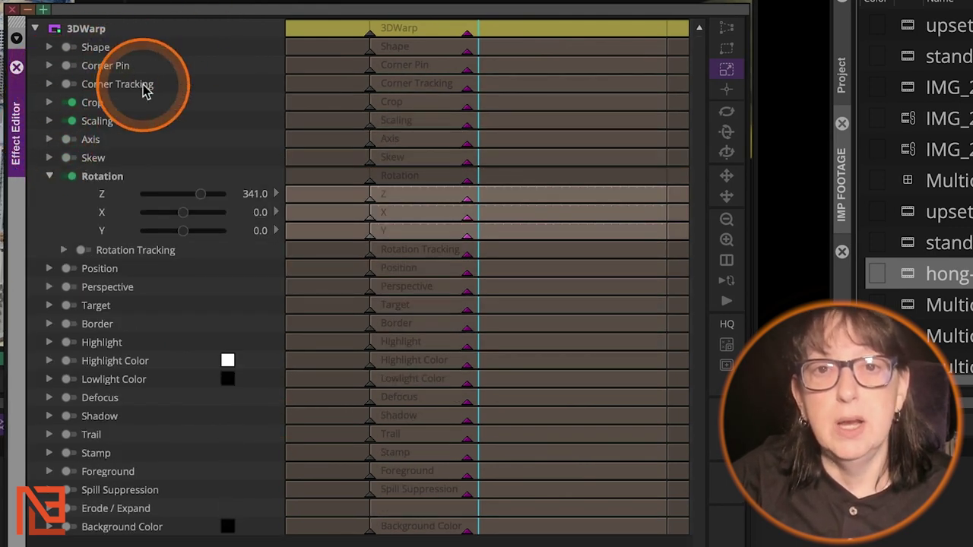
pyautogui.click(49, 85)
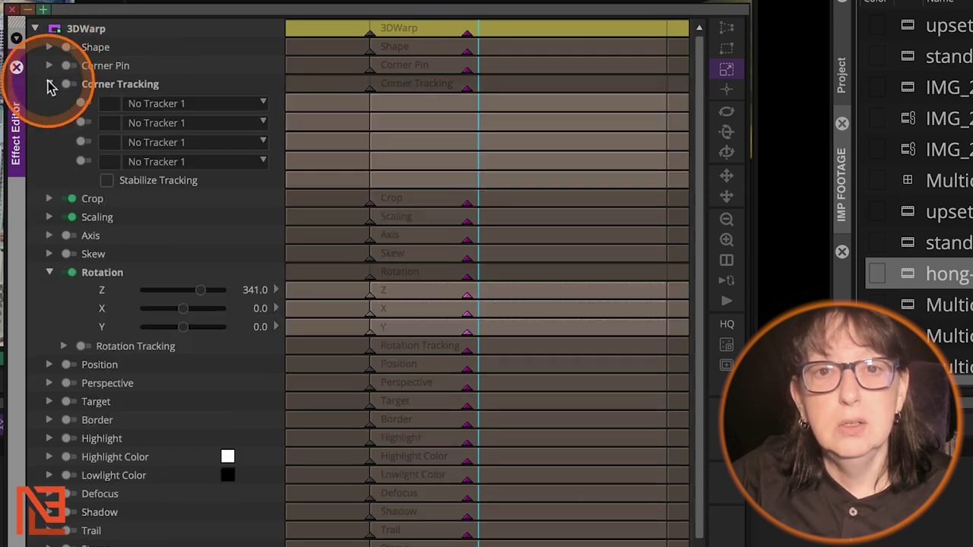
pyautogui.click(50, 84)
pyautogui.click(50, 47)
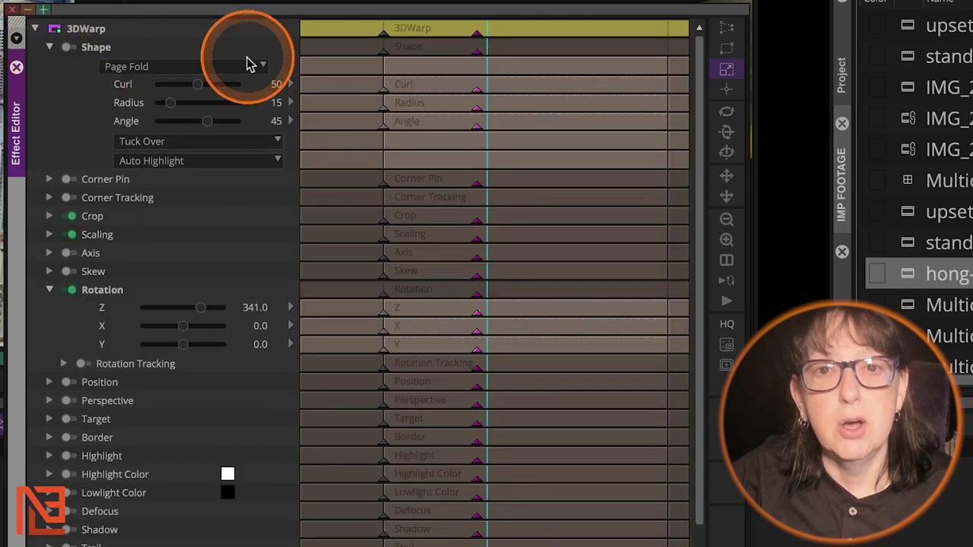
pyautogui.click(50, 47)
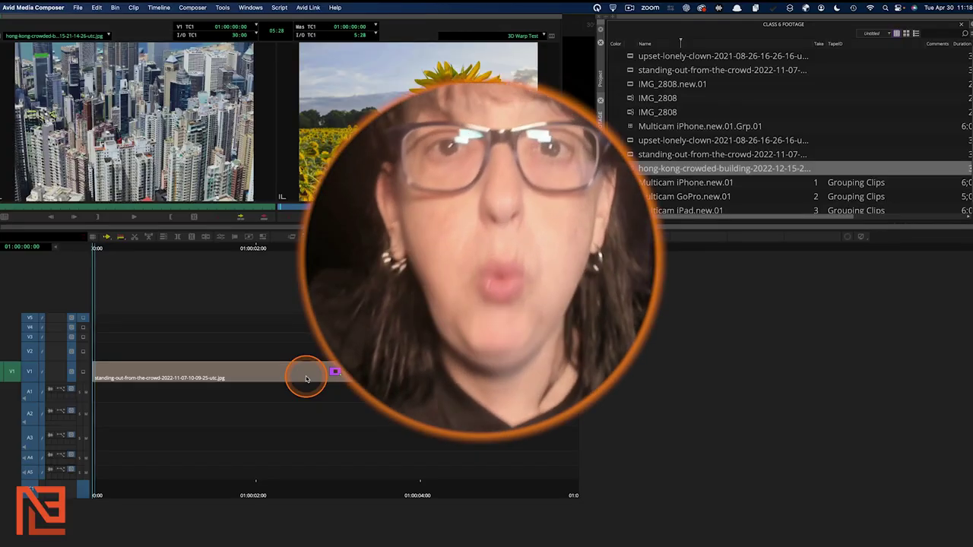
# - Park on the sunflower clip, set 3D Warp Scaling to 200 by 200, and enable Add To All Parameters
pyautogui.click(312, 377)
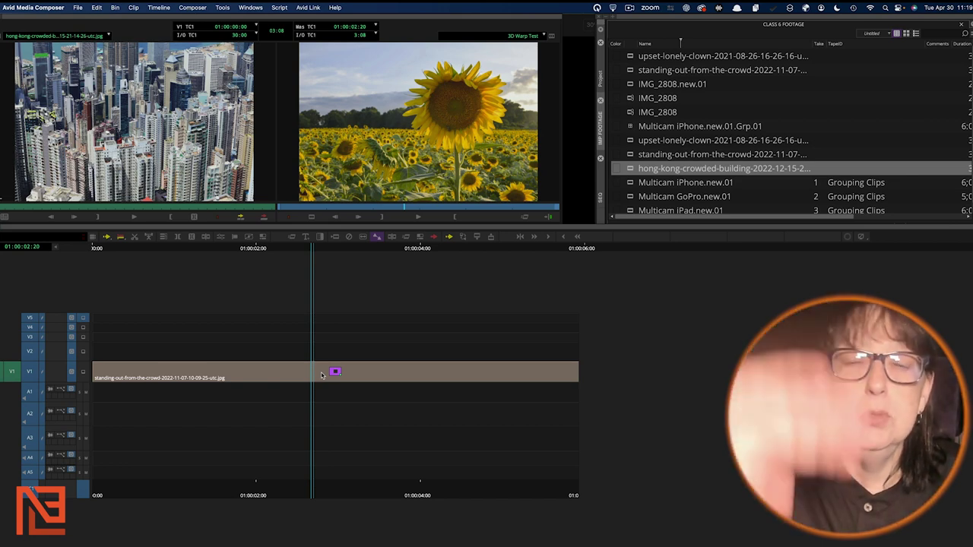
pyautogui.click(320, 373)
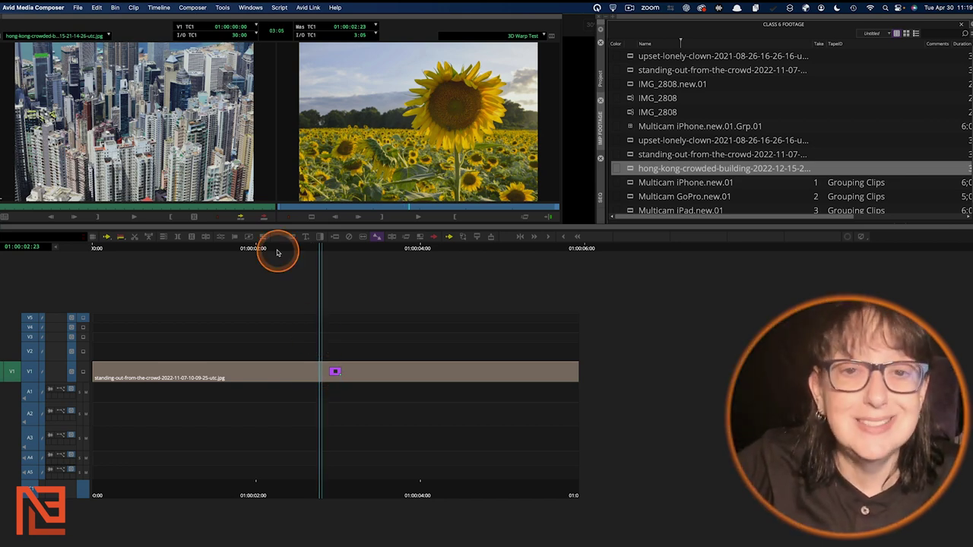
pyautogui.click(220, 236)
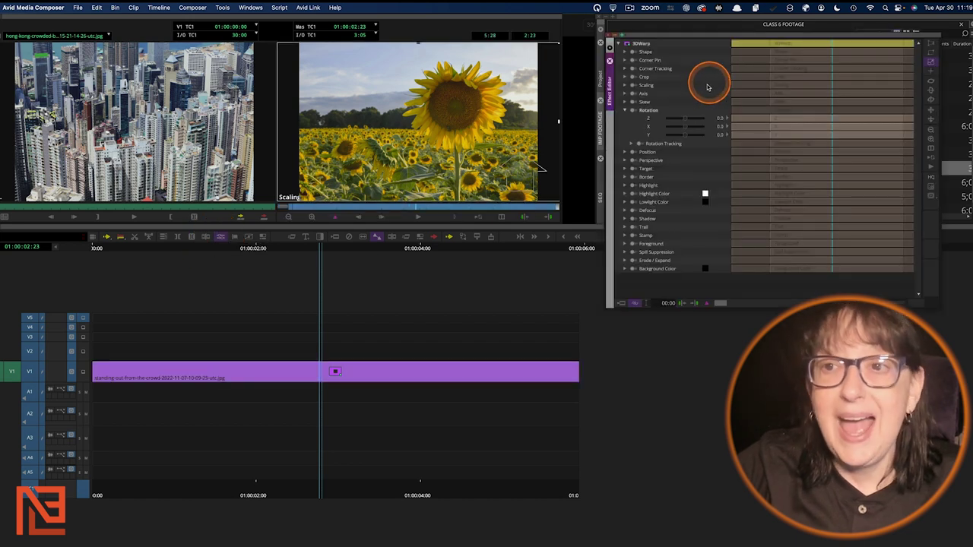
pyautogui.click(625, 85)
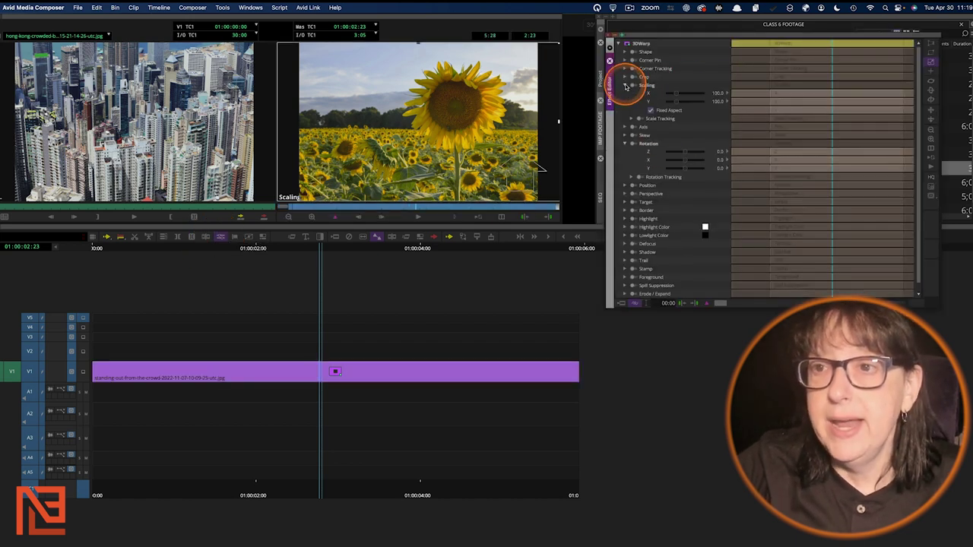
pyautogui.click(675, 103)
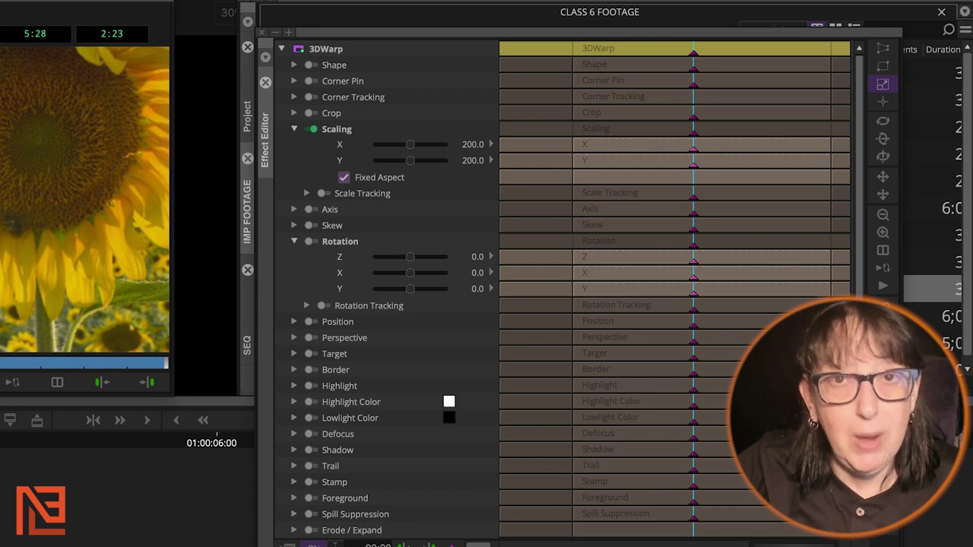
pyautogui.rightClick(451, 544)
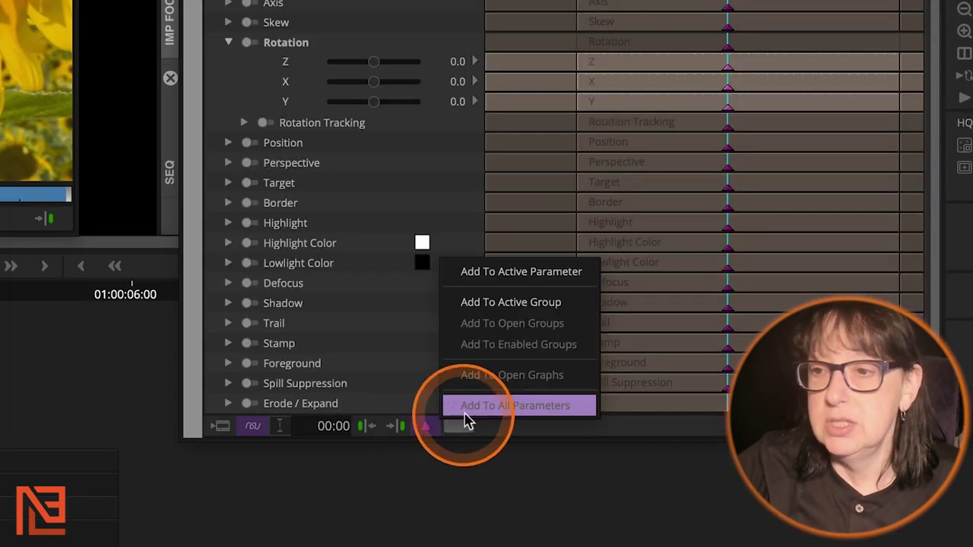
pyautogui.click(495, 408)
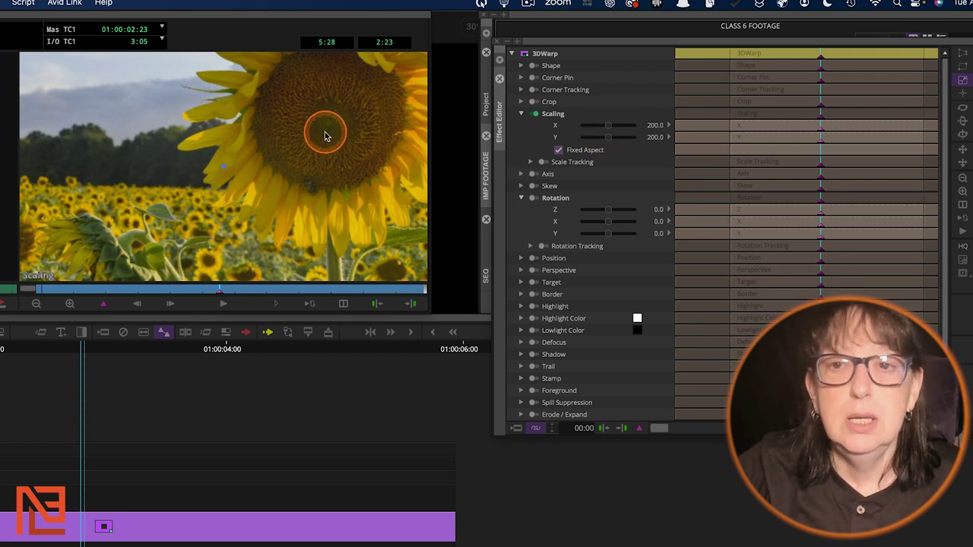
# - Shrink the sunflower's Scaling to 26 and drag it up and right in the record monitor
pyautogui.moveTo(325, 135); pyautogui.dragTo(348, 240)
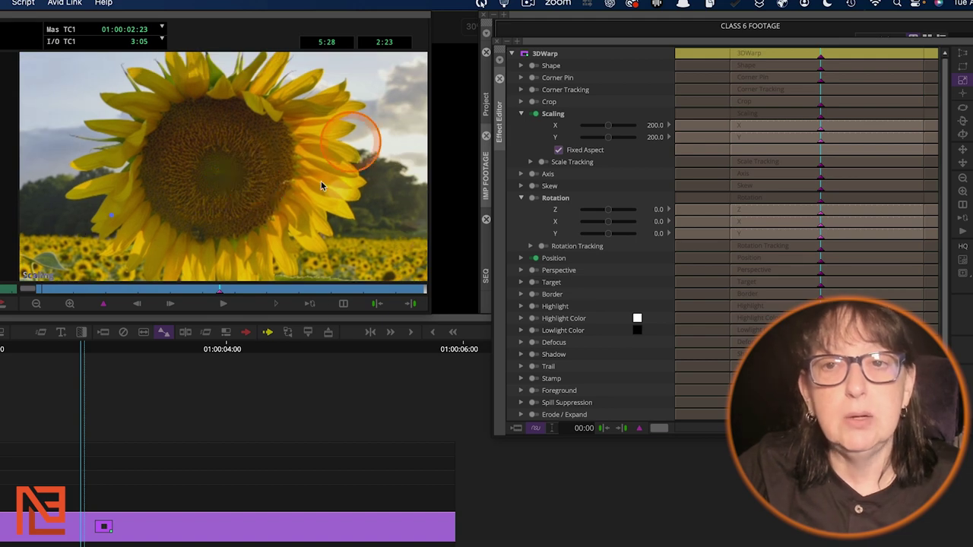
pyautogui.moveTo(235, 168); pyautogui.dragTo(235, 159)
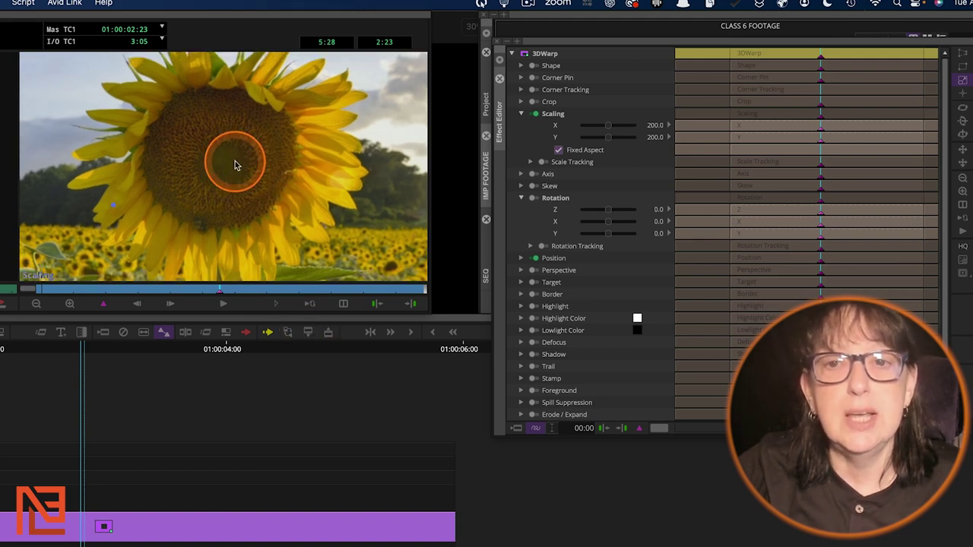
pyautogui.moveTo(608, 137); pyautogui.dragTo(586, 141)
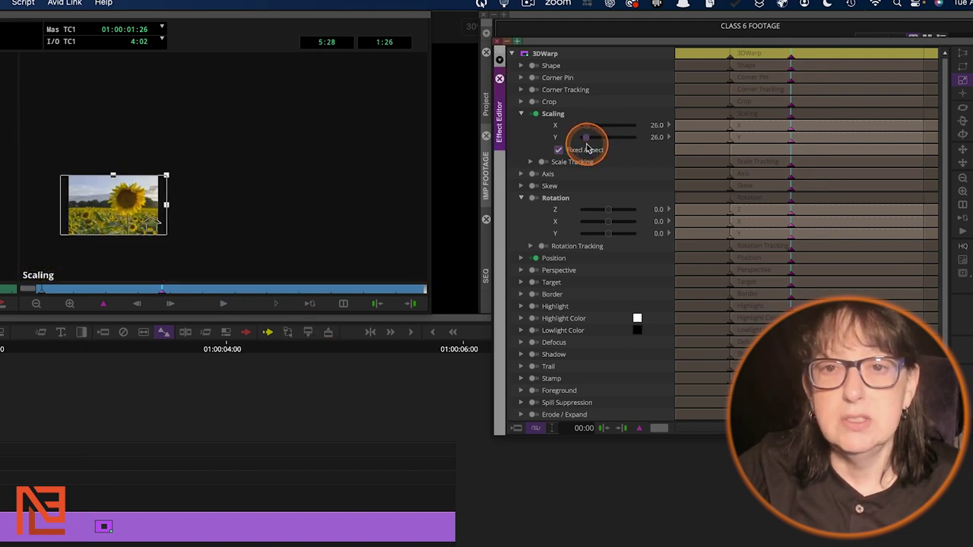
pyautogui.click(299, 170)
pyautogui.moveTo(138, 201); pyautogui.dragTo(257, 152)
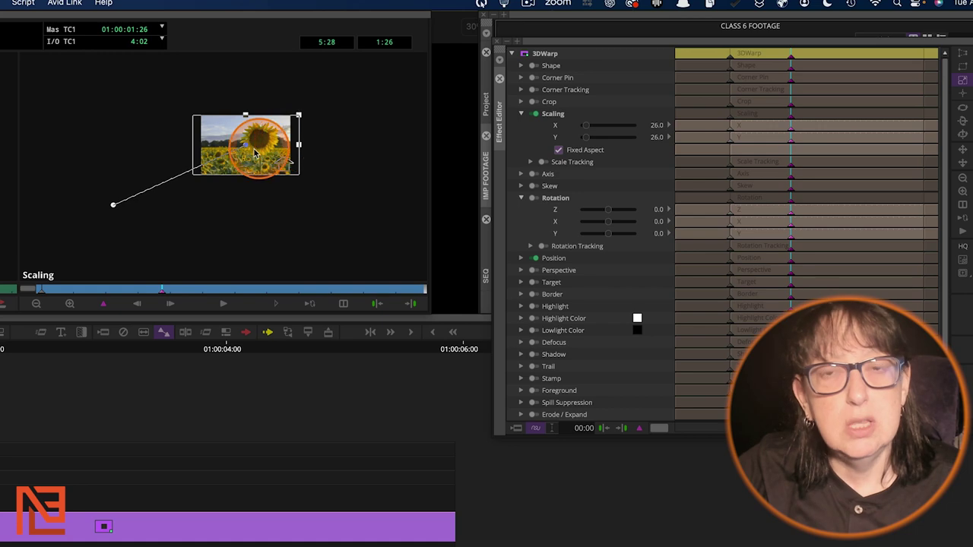
# - From the effect's first frame, go to a later frame and drag the sunflower down-right to add a path point
pyautogui.click(74, 291)
pyautogui.moveTo(74, 291); pyautogui.dragTo(161, 289)
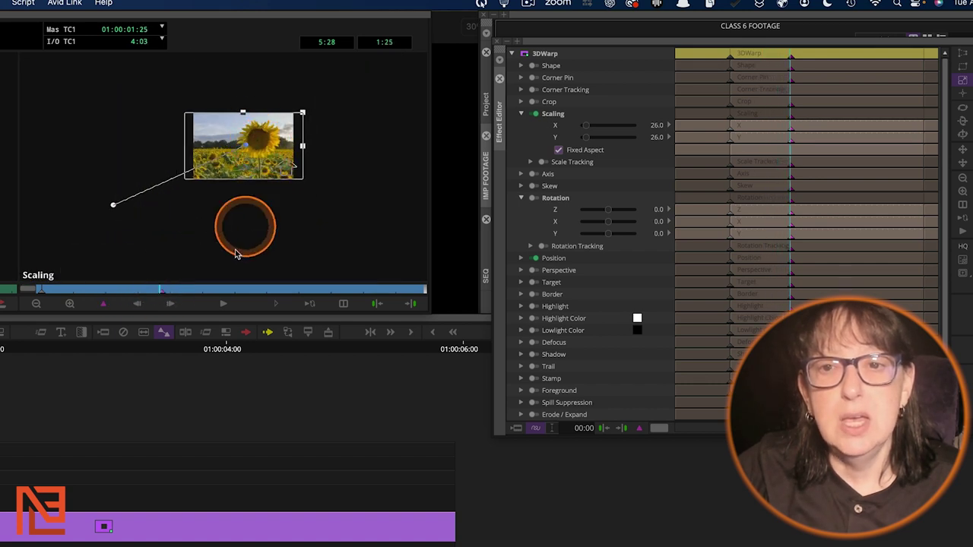
pyautogui.click(336, 289)
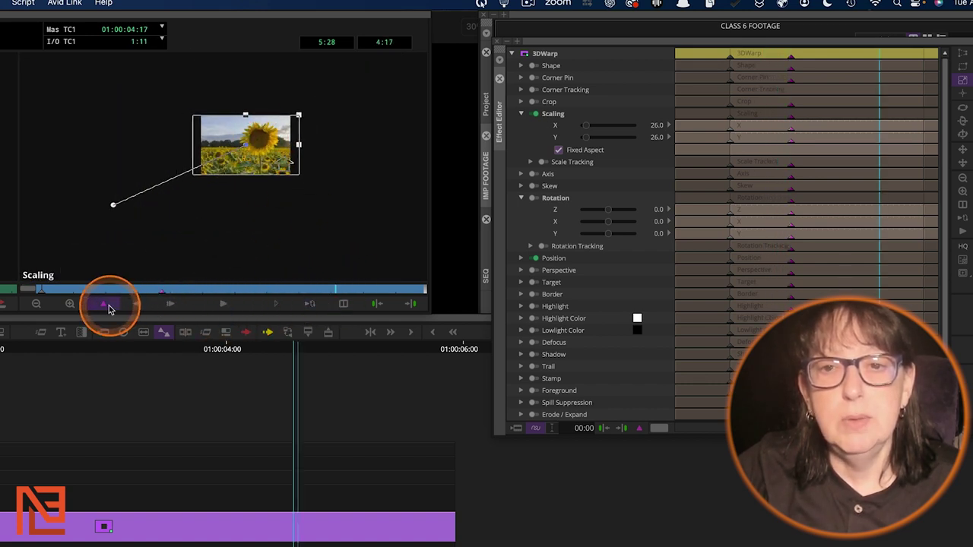
pyautogui.moveTo(283, 150); pyautogui.dragTo(388, 213)
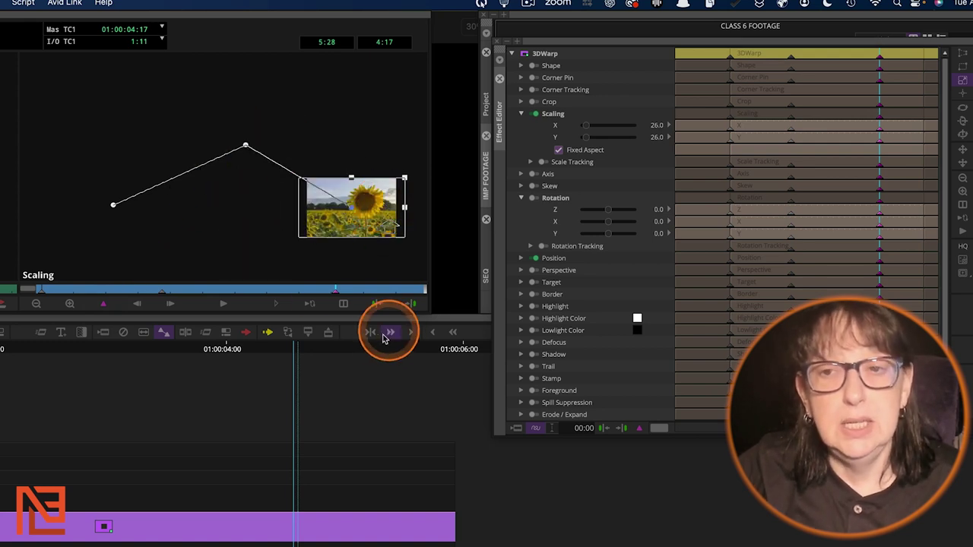
# - Undo the last move, scale the sunflower to 400, then drag it at each keyframe to pan across the flower head
pyautogui.press('super+z')
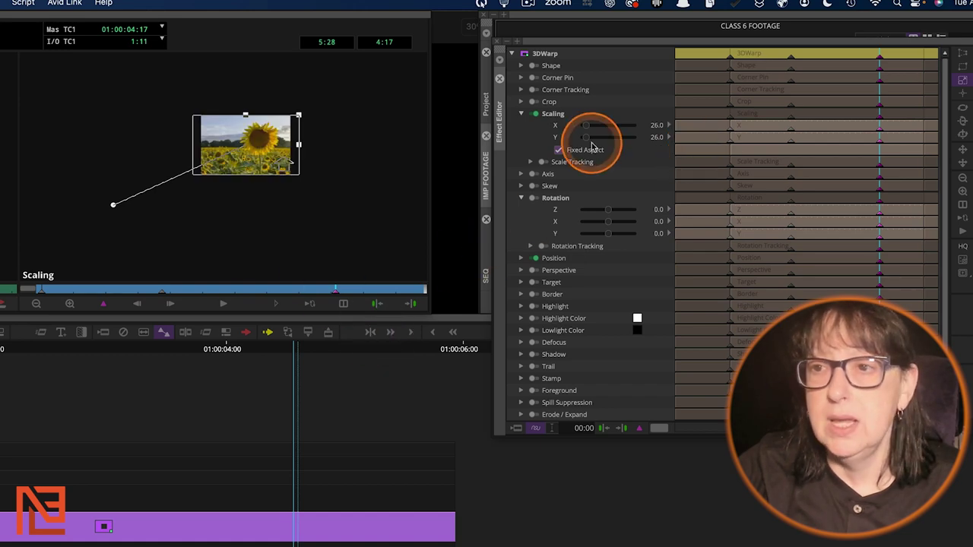
pyautogui.moveTo(590, 135); pyautogui.dragTo(636, 159)
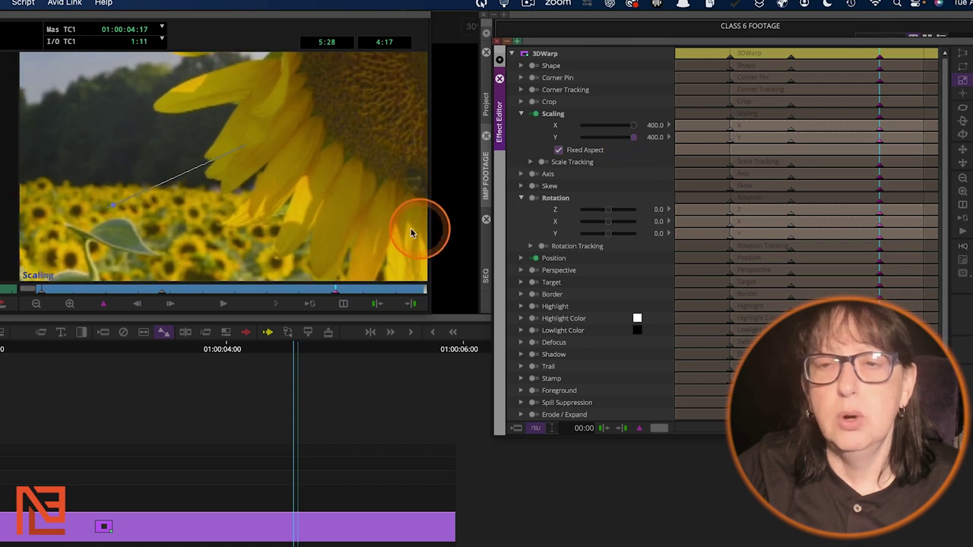
pyautogui.click(352, 192)
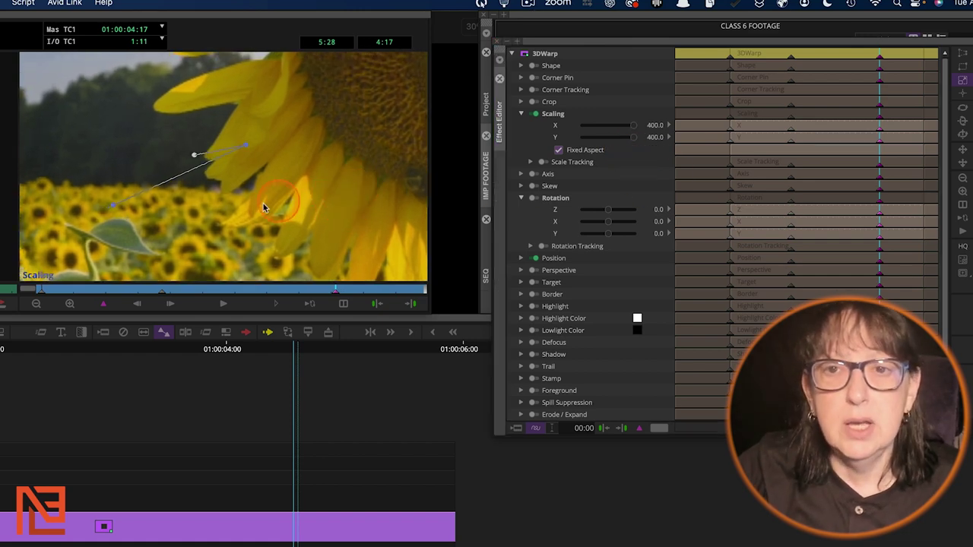
pyautogui.moveTo(175, 217); pyautogui.dragTo(299, 217)
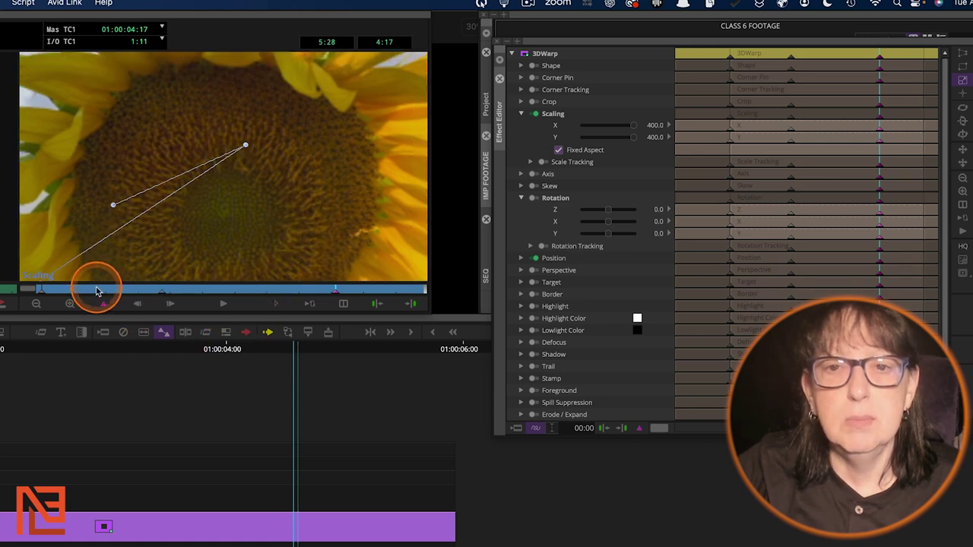
pyautogui.moveTo(95, 287); pyautogui.dragTo(378, 295)
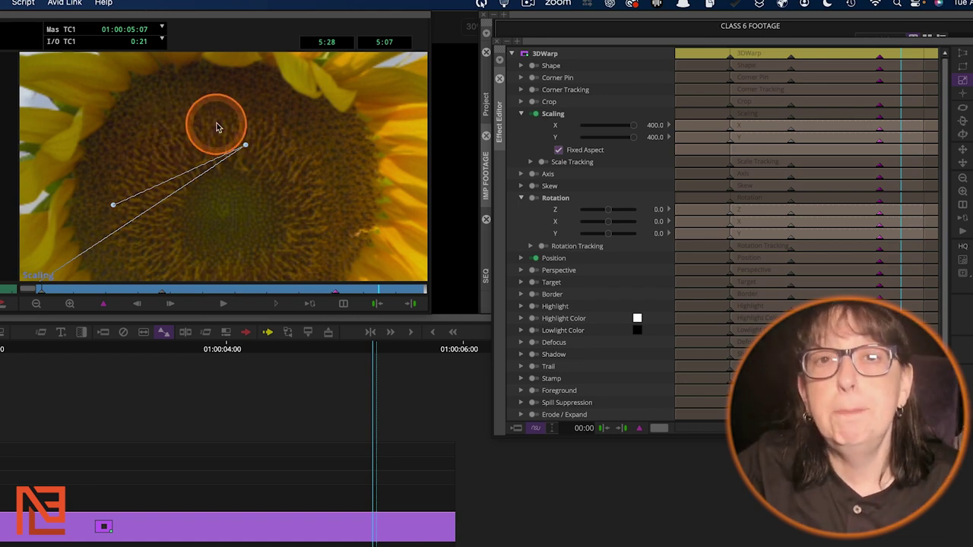
pyautogui.moveTo(336, 163); pyautogui.dragTo(365, 212)
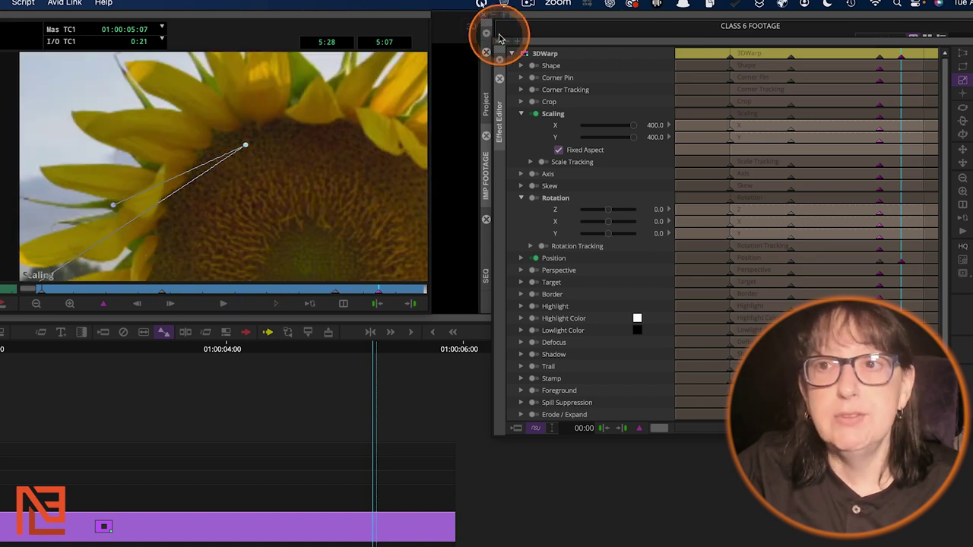
# - Move the Effect Editor window off the record monitor, over the bin area
pyautogui.click(602, 43)
pyautogui.moveTo(602, 44); pyautogui.dragTo(114, 68)
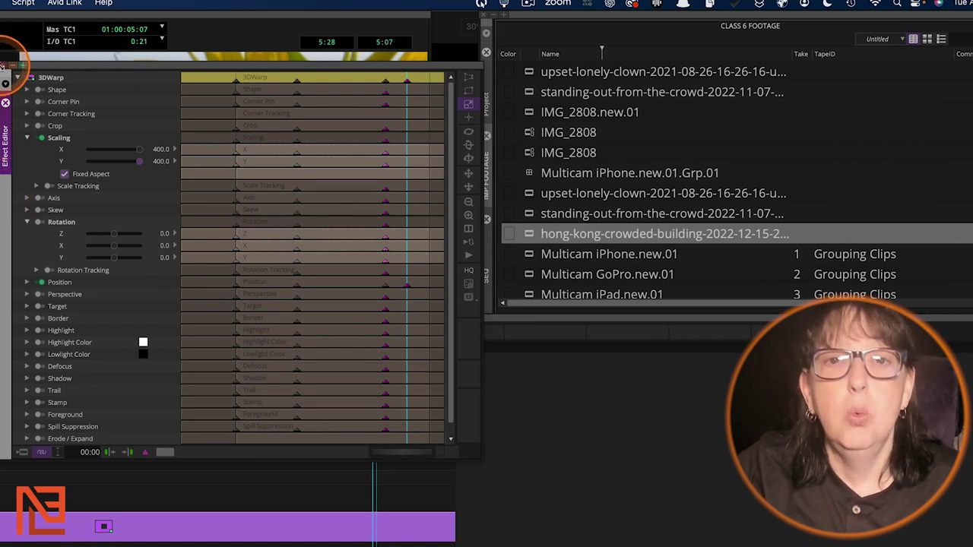
pyautogui.click(4, 65)
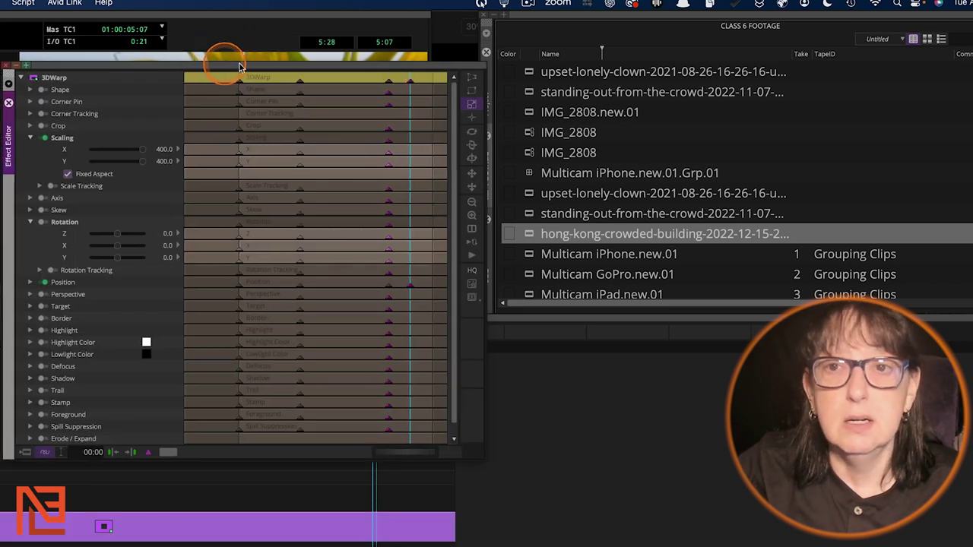
pyautogui.moveTo(233, 67); pyautogui.dragTo(699, 39)
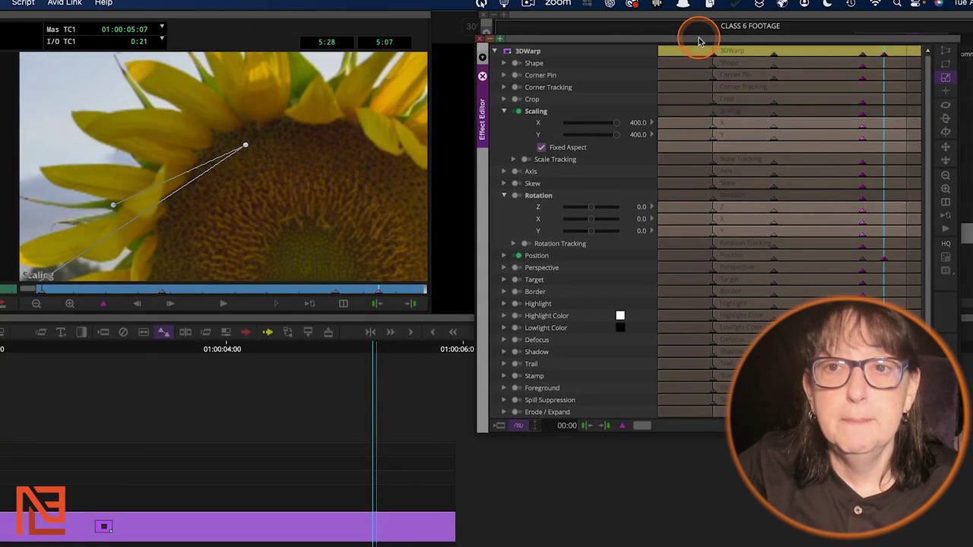
# - Shift the enlarged image to show the whole seed head and close the Effect Editor
pyautogui.moveTo(245, 92); pyautogui.dragTo(250, 174)
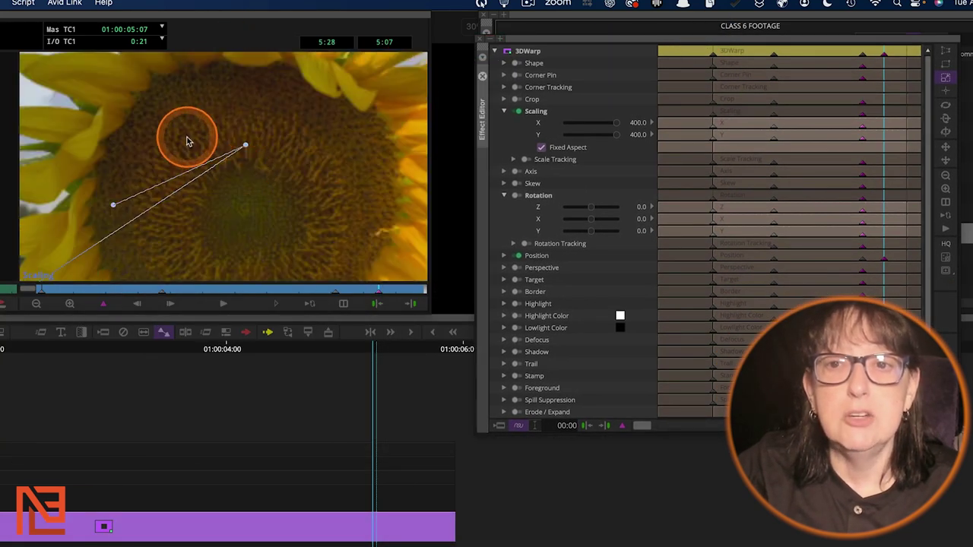
pyautogui.click(484, 39)
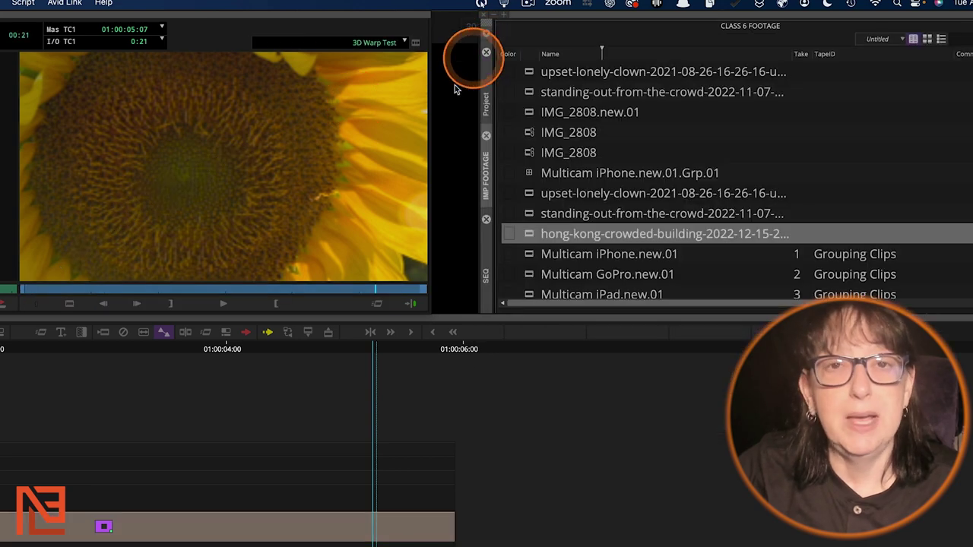
pyautogui.click(230, 201)
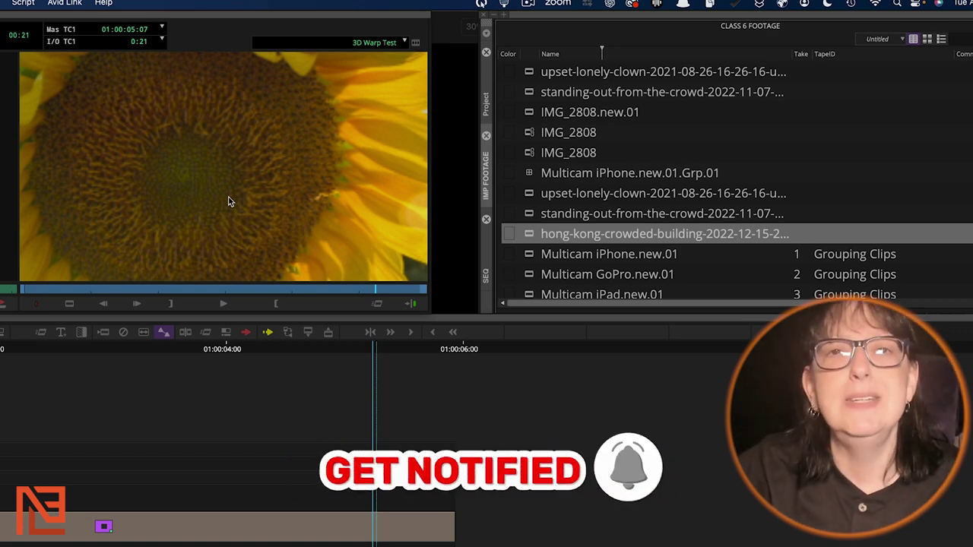
pyautogui.click(230, 201)
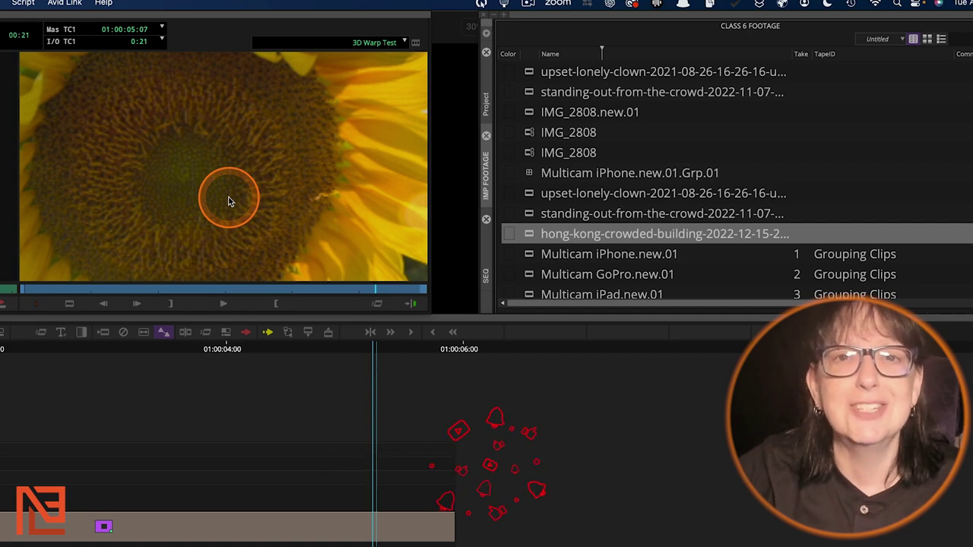